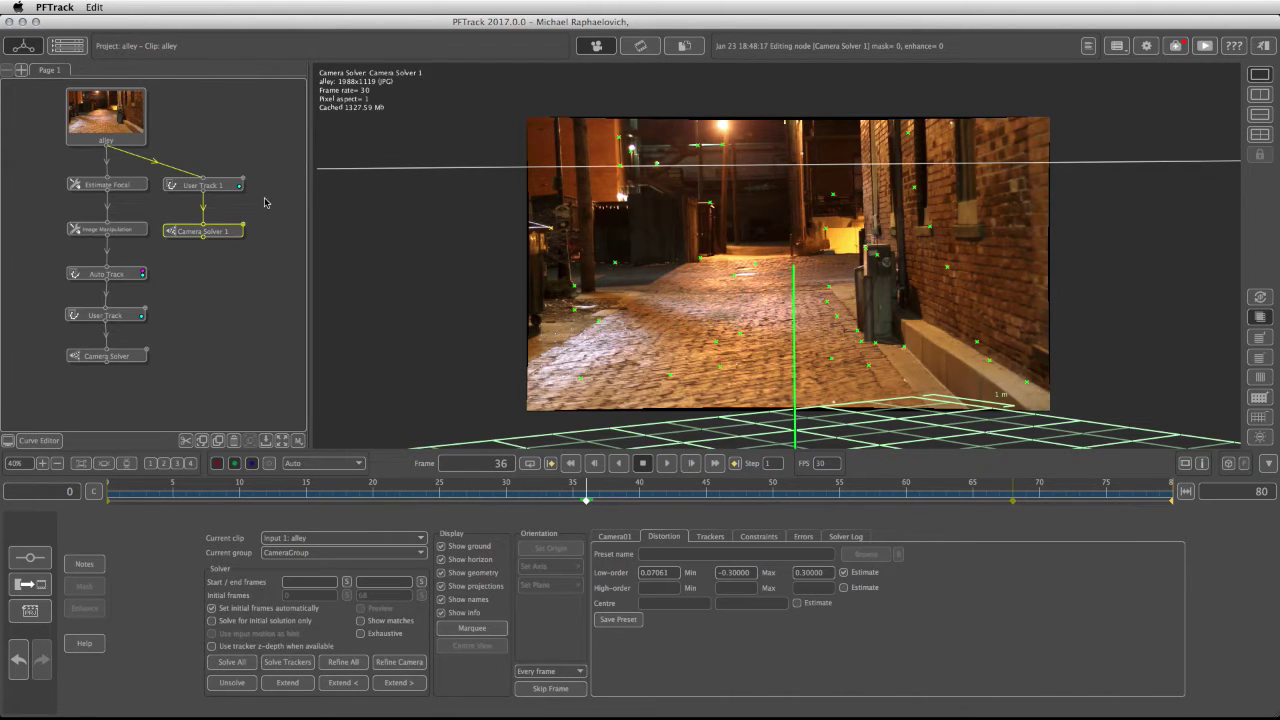
Step: Add an Orient Scene node linked below Camera Solver 1 in the node tree
left_click_drag(291, 159, 202, 293)
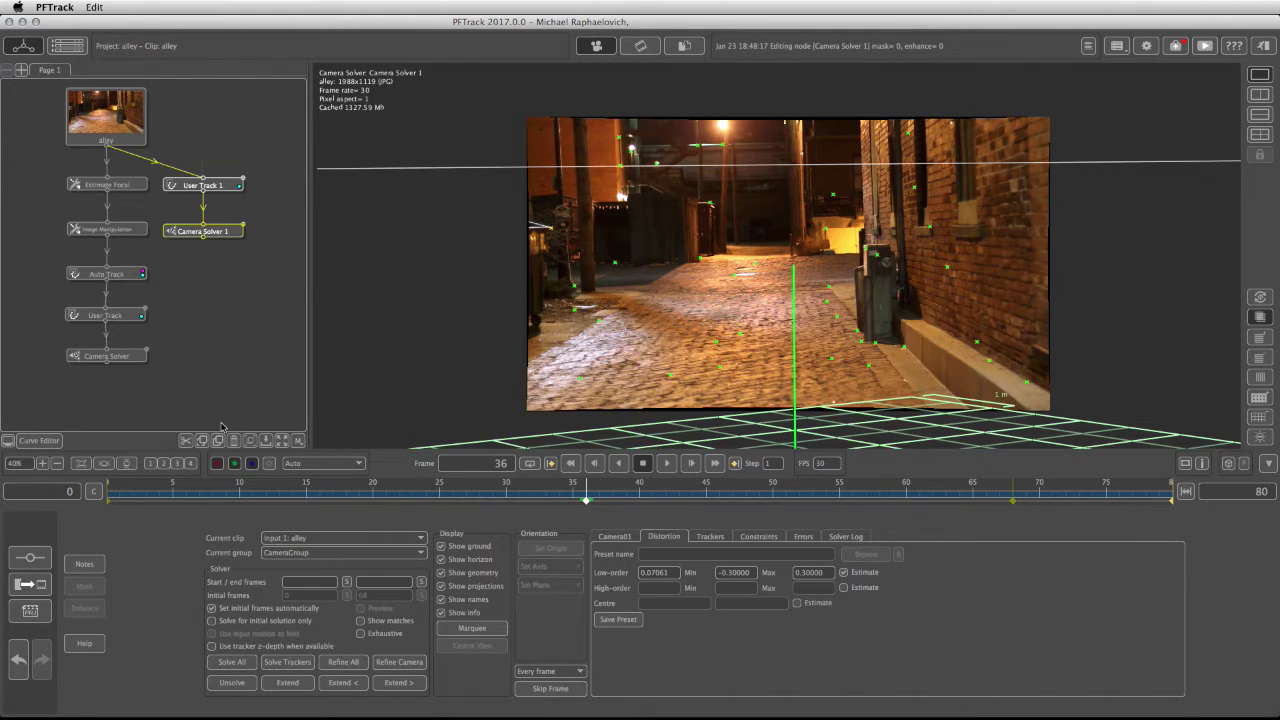
left_click(167, 260)
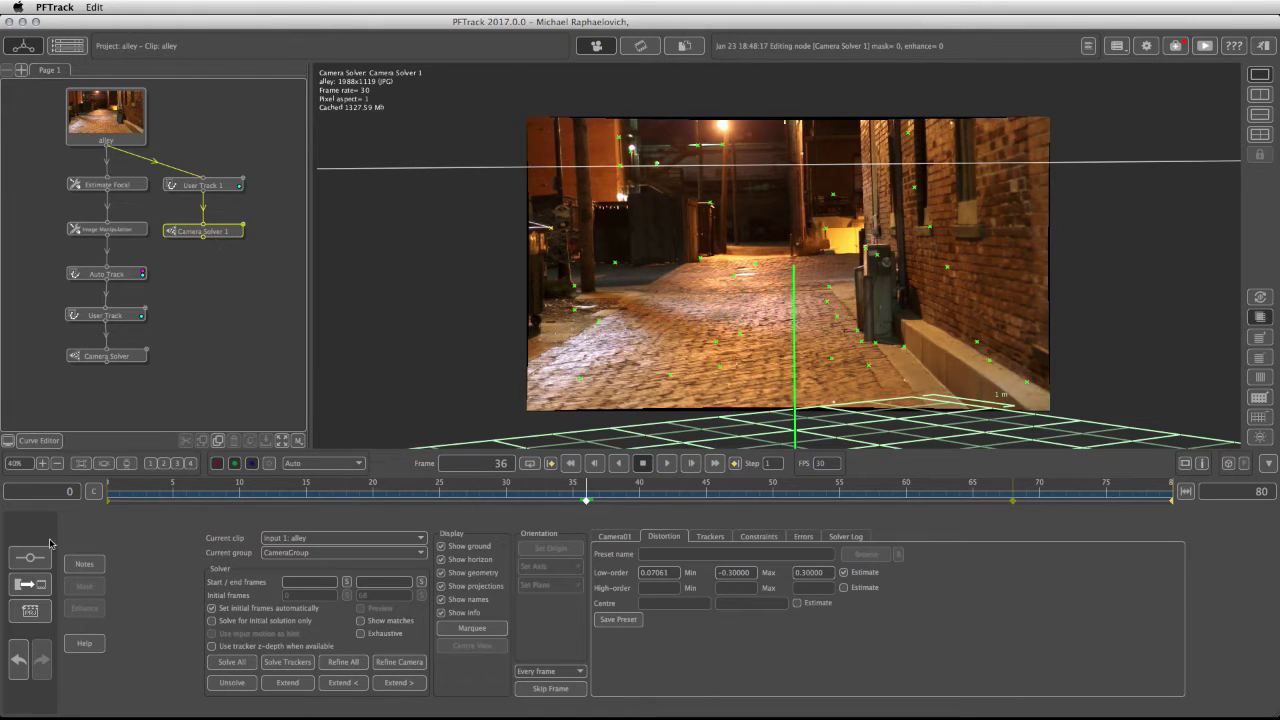
left_click(16, 559)
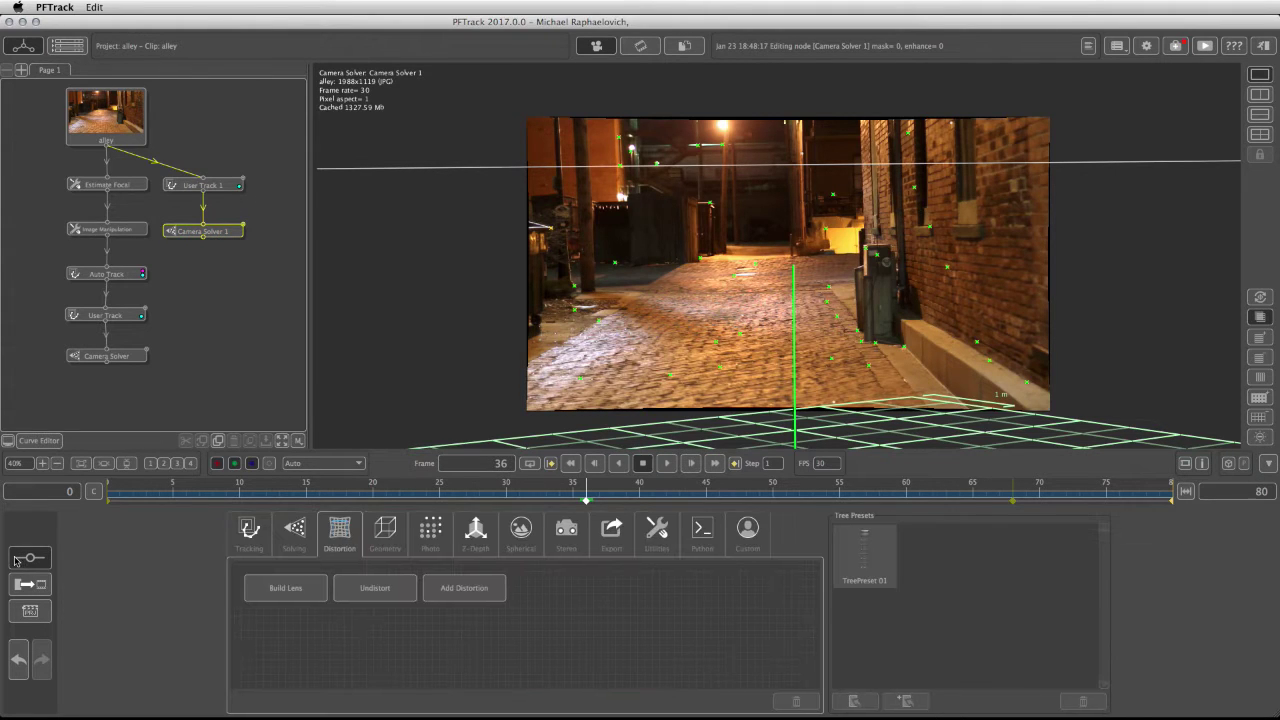
left_click(656, 535)
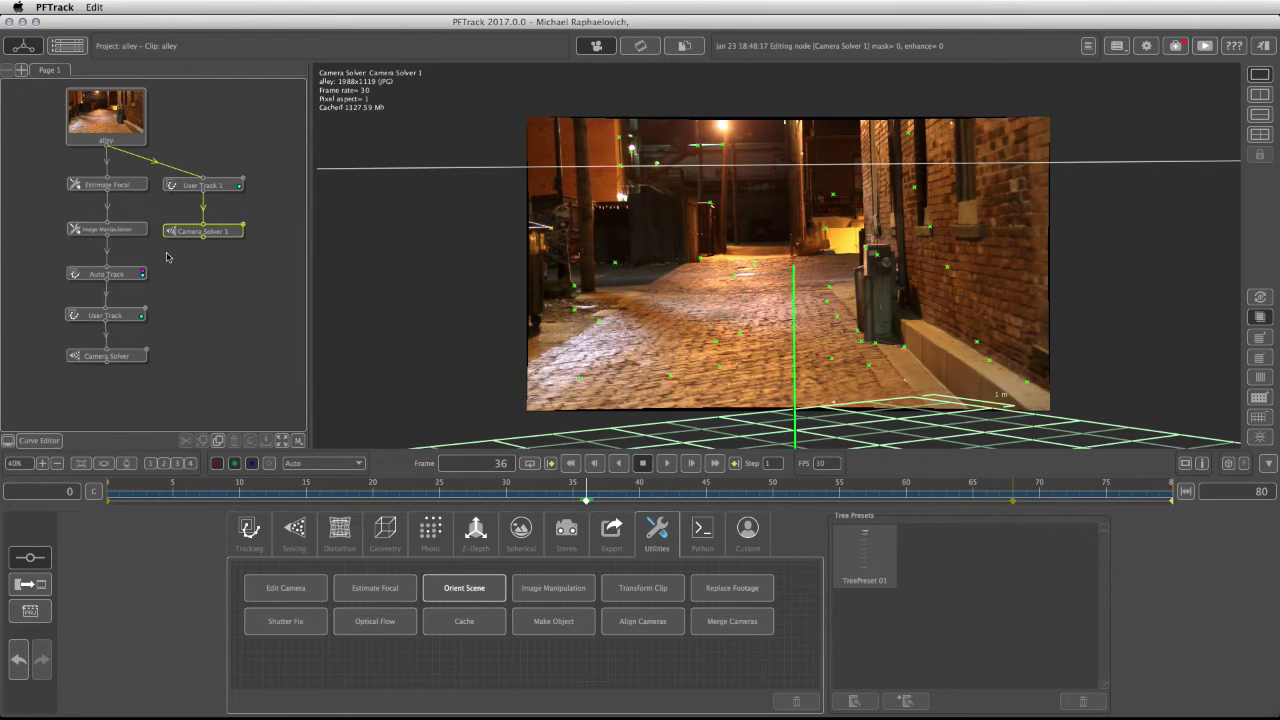
left_click_drag(472, 590, 206, 276)
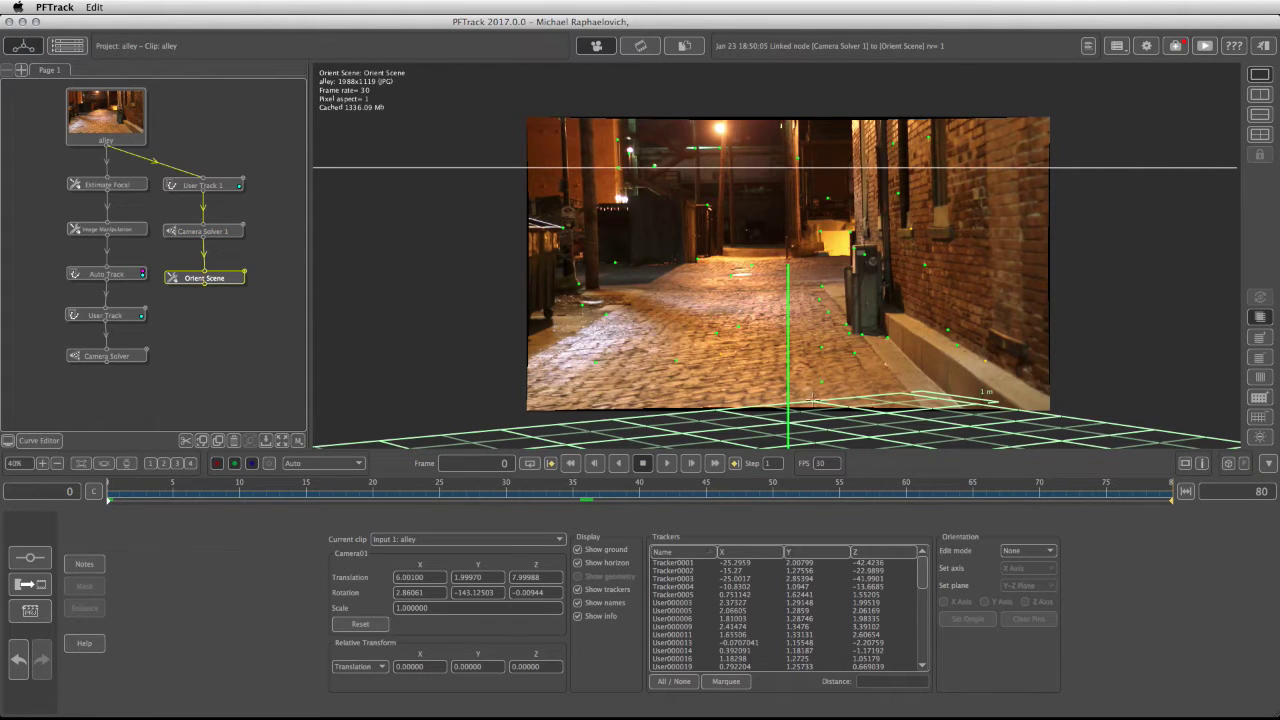
Step: Set the edit mode to Box and place the box's nearest upper corner at the top of the trash bin beside the brick wall
left_click(1034, 552)
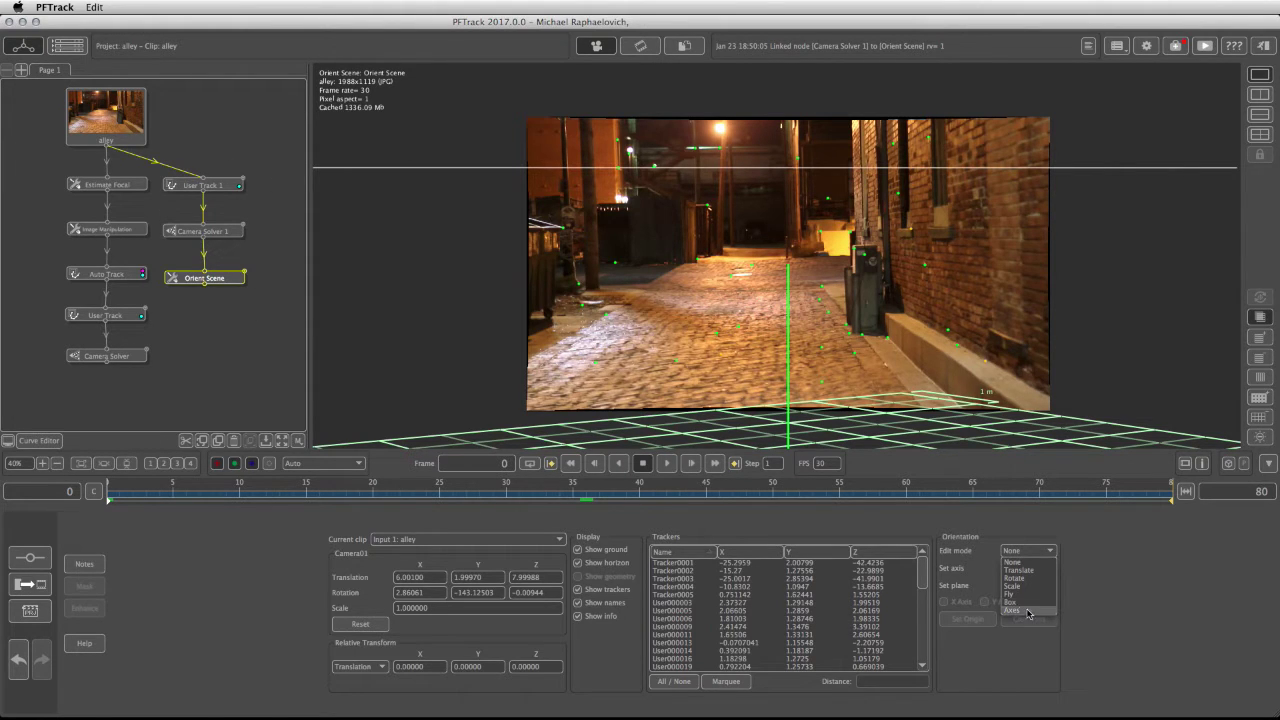
left_click(1020, 602)
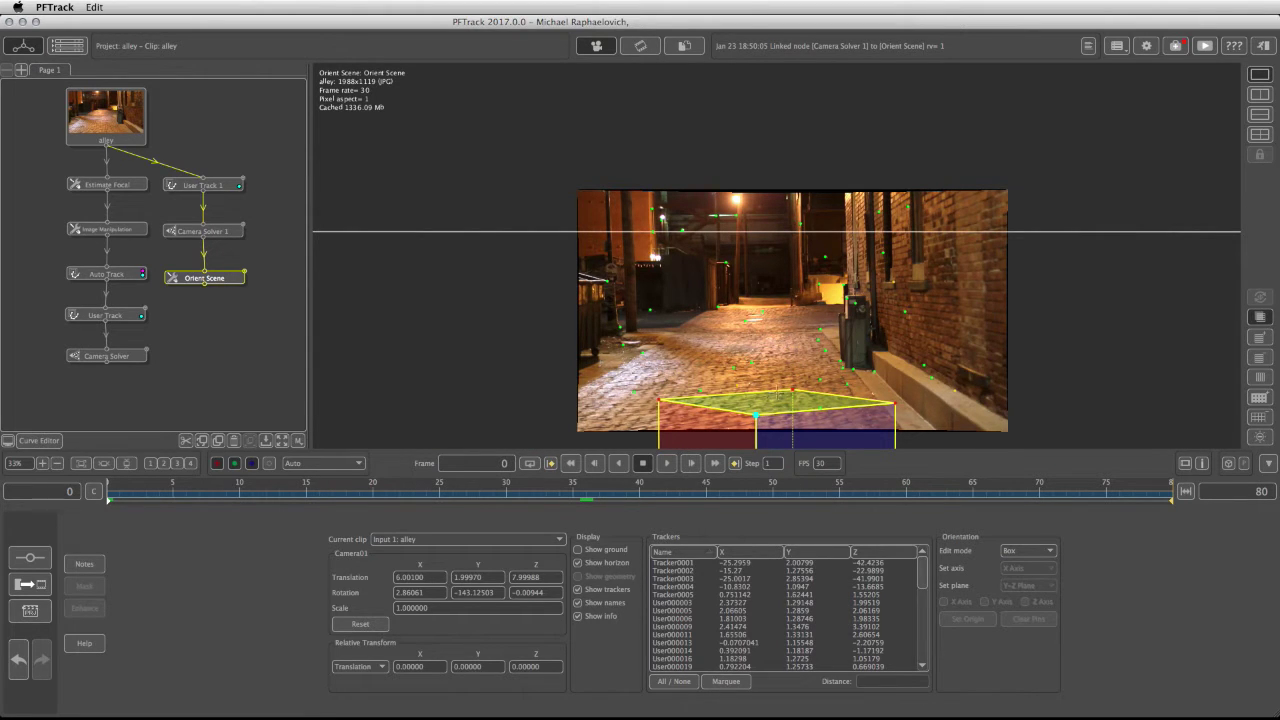
scroll(824, 362, "up", 4)
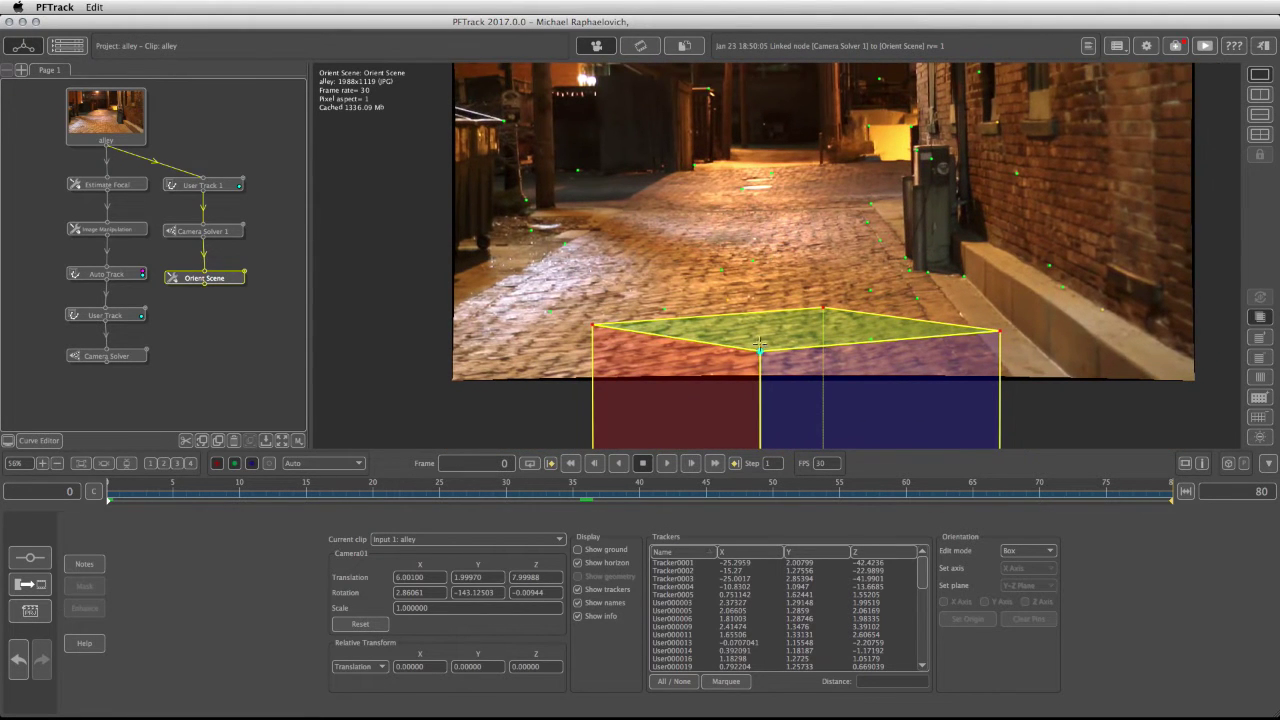
left_click_drag(760, 352, 925, 345)
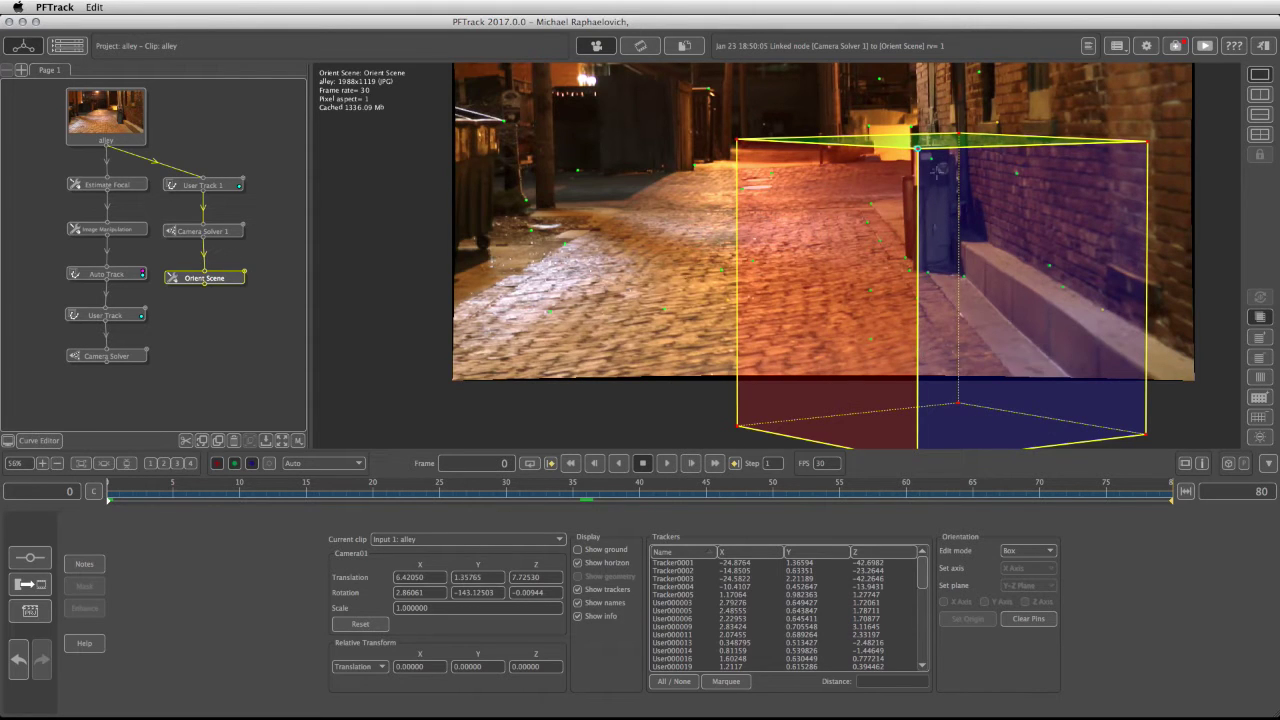
Step: Pin the orientation box's remaining corners so that it encloses the trash bin from its base to its top
middle_click_drag(837, 327, 776, 295)
left_click_drag(857, 431, 862, 240)
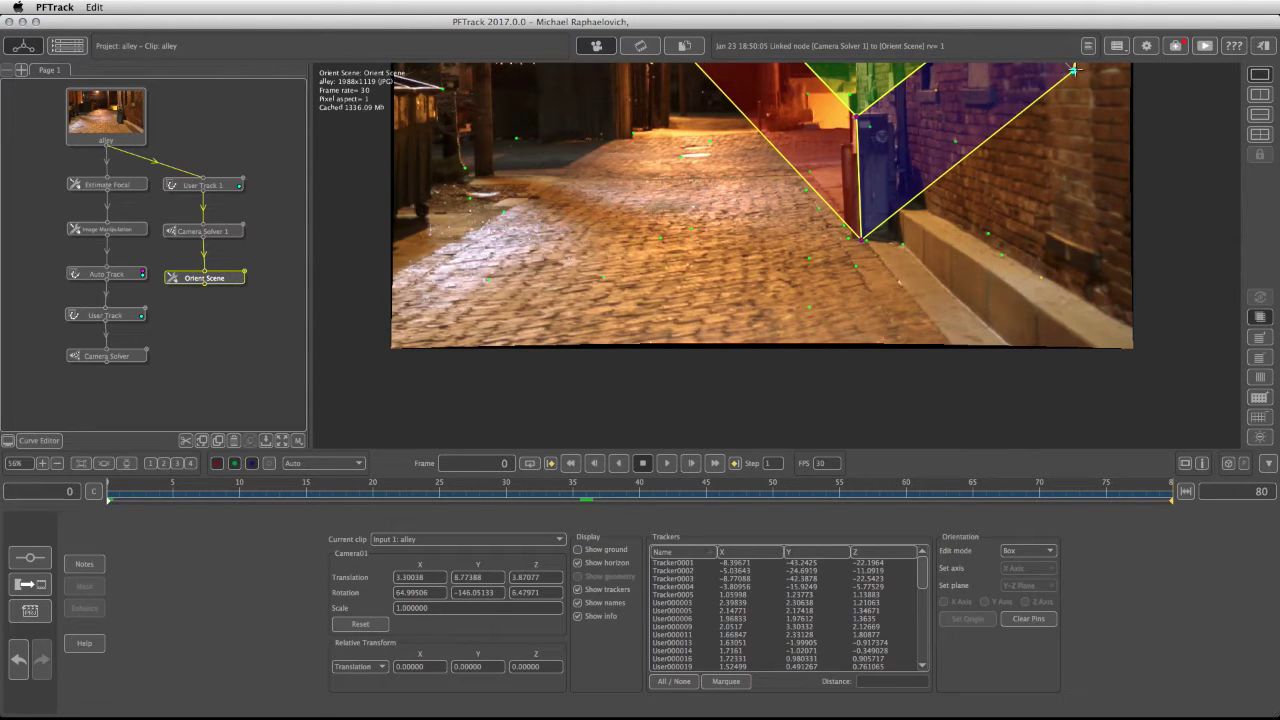
left_click_drag(1073, 70, 893, 233)
left_click_drag(635, 120, 872, 113)
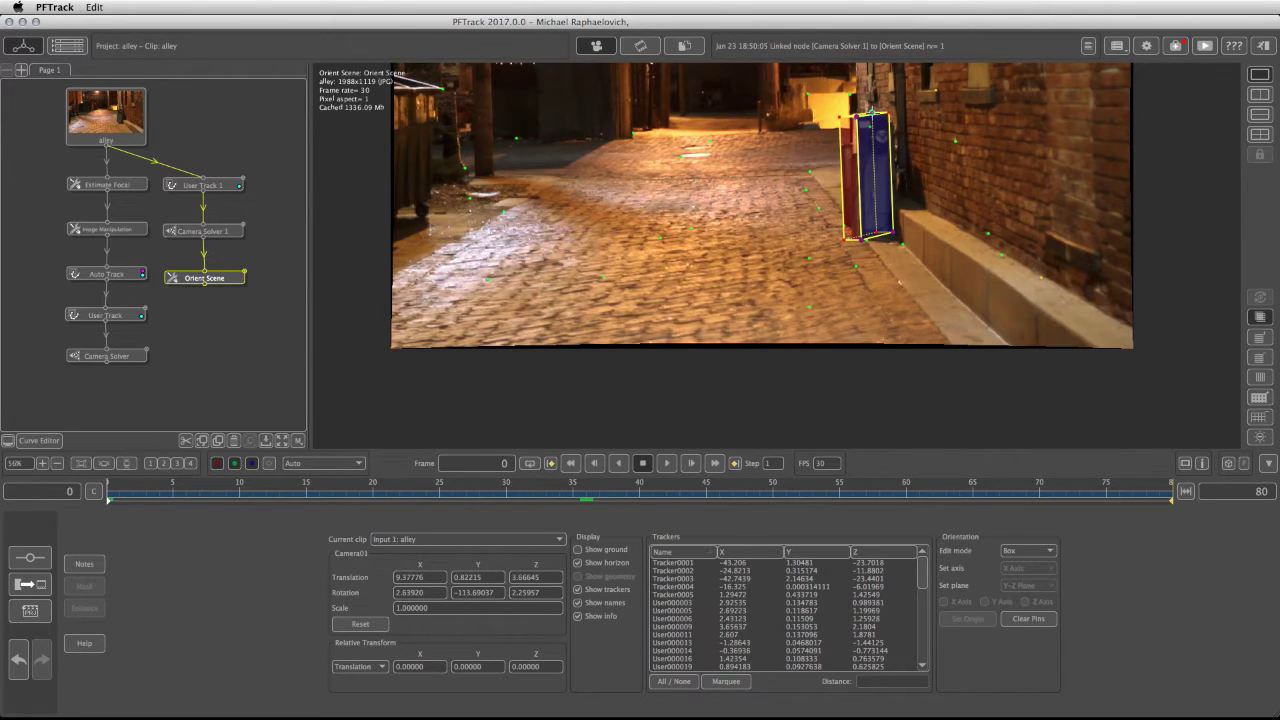
Step: Refine the upper and lower corners of the box so that its edges follow the trash bin
scroll(872, 113, "up", 6)
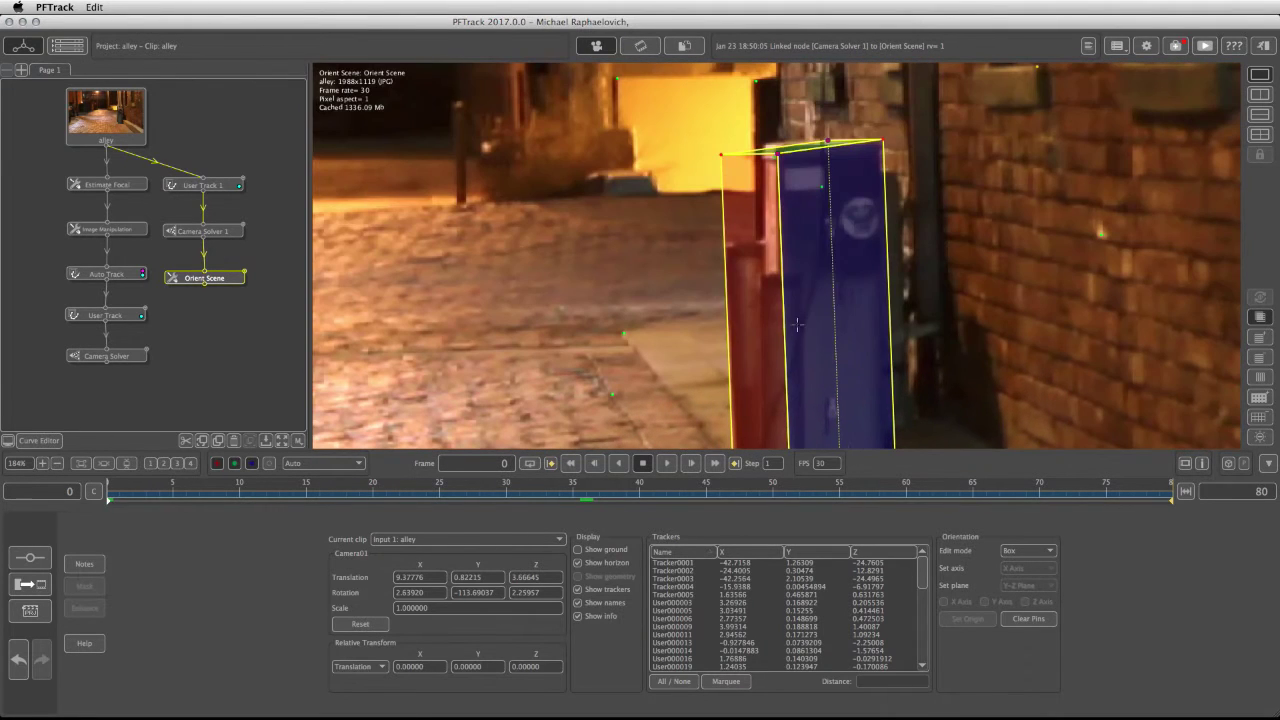
left_click_drag(722, 155, 775, 138)
left_click_drag(860, 138, 887, 147)
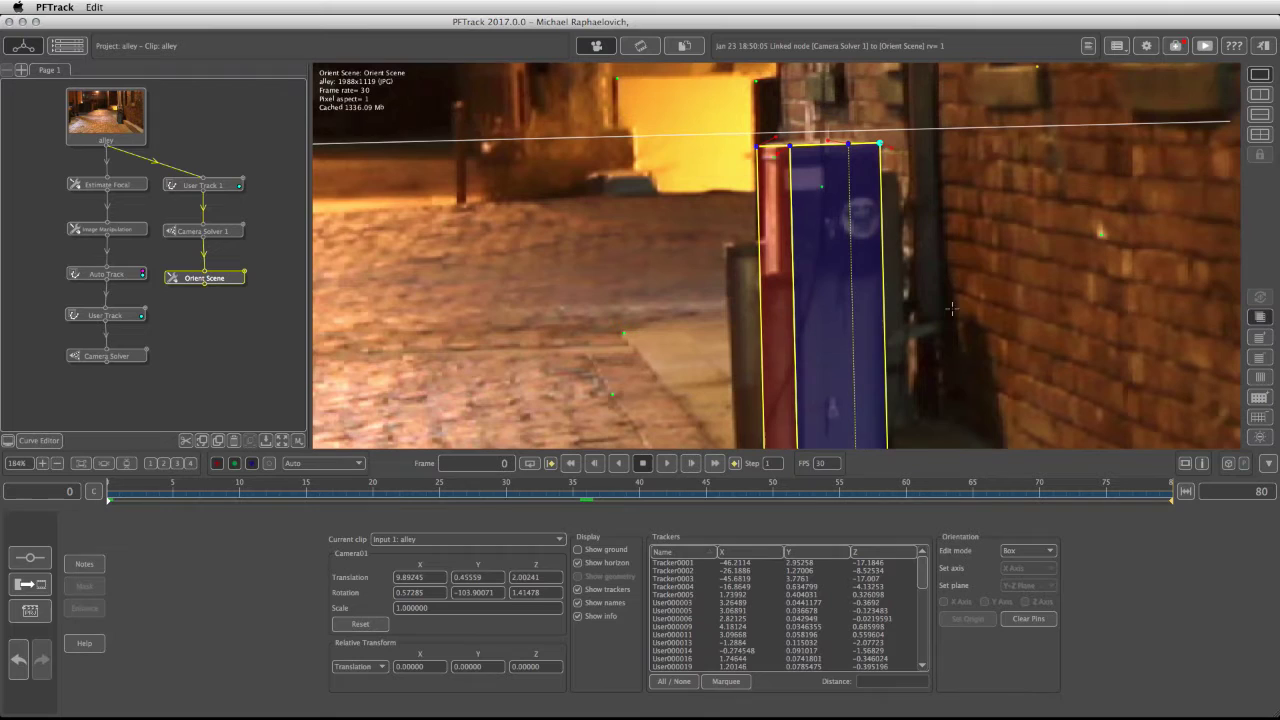
left_click(1026, 619)
middle_click_drag(779, 264, 785, 126)
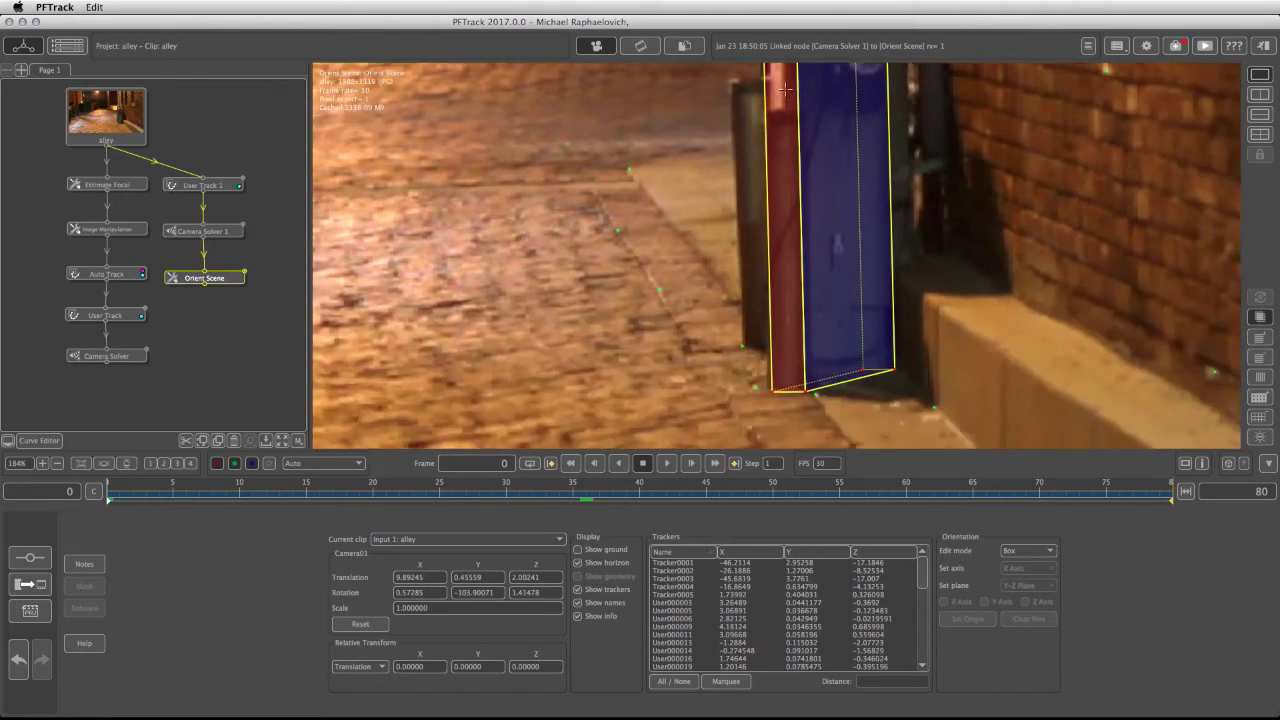
left_click_drag(764, 112, 764, 109)
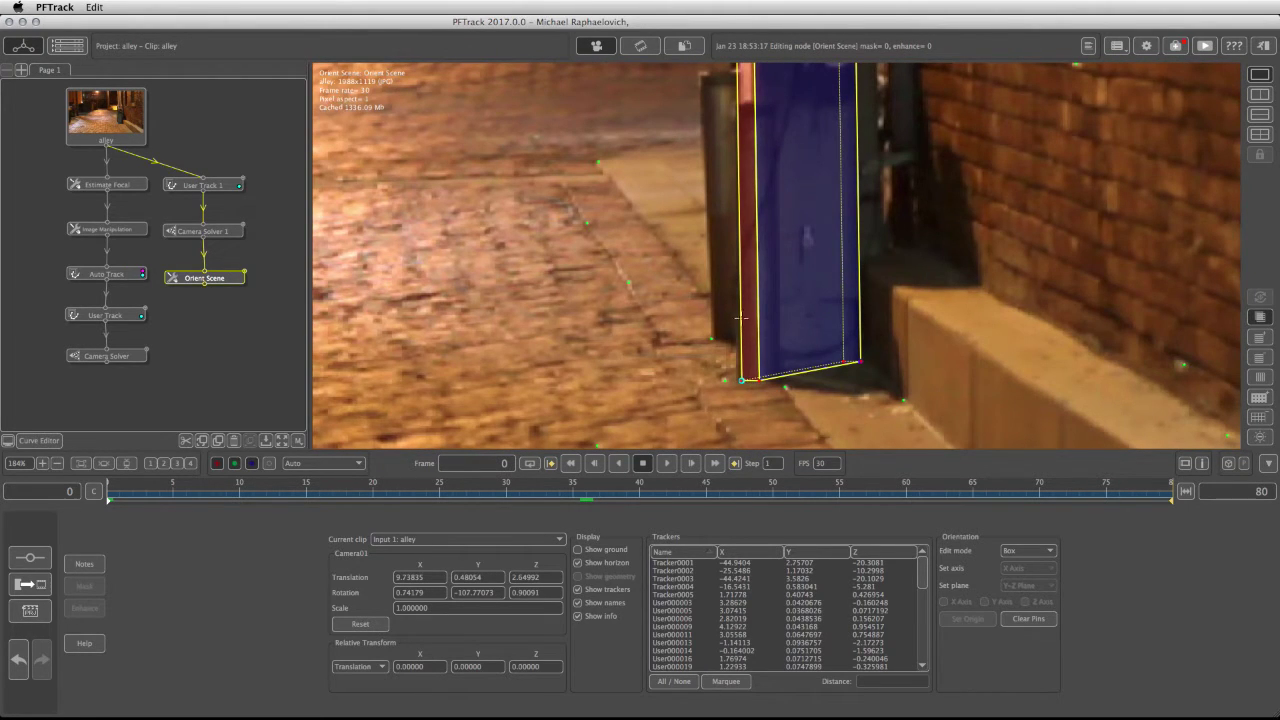
scroll(747, 318, "down", 10)
middle_click_drag(529, 314, 583, 318)
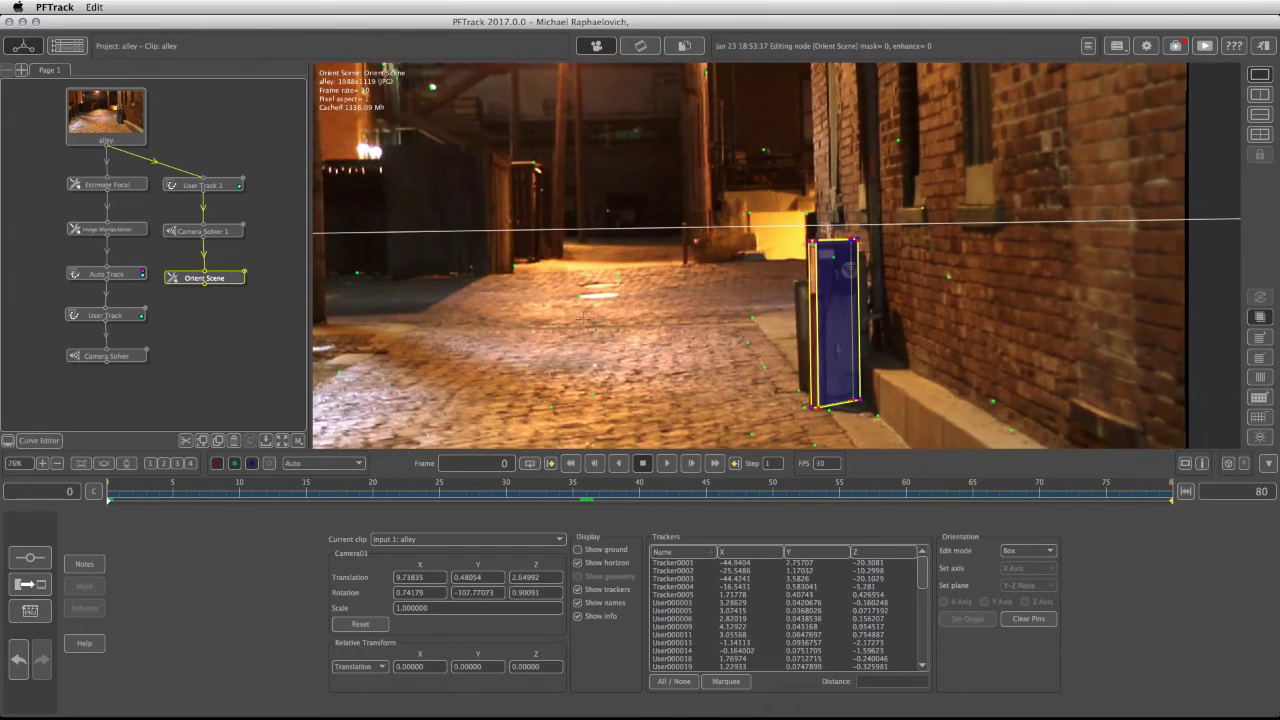
Step: Split the viewer into side-by-side camera and perspective views and show the ground grid in both
left_click(1256, 94)
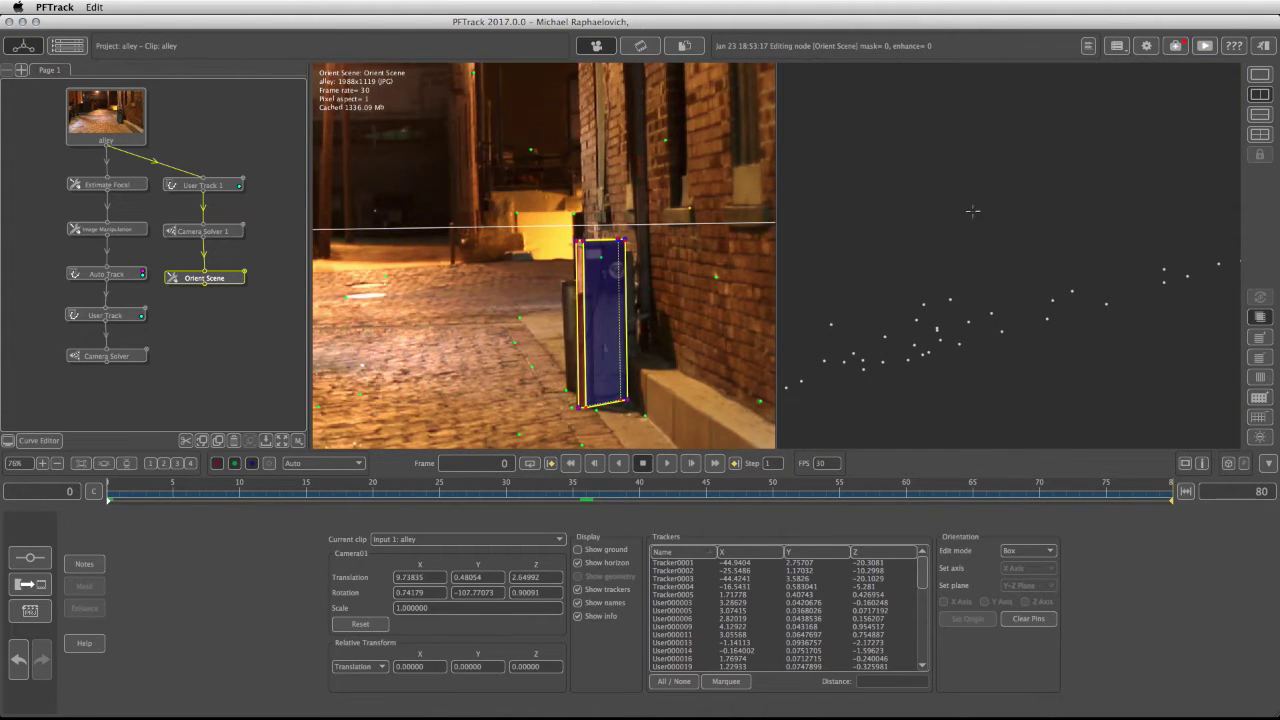
scroll(1064, 294, "down", 10)
scroll(1064, 294, "up", 3)
left_click(608, 550)
left_click_drag(947, 323, 1030, 273)
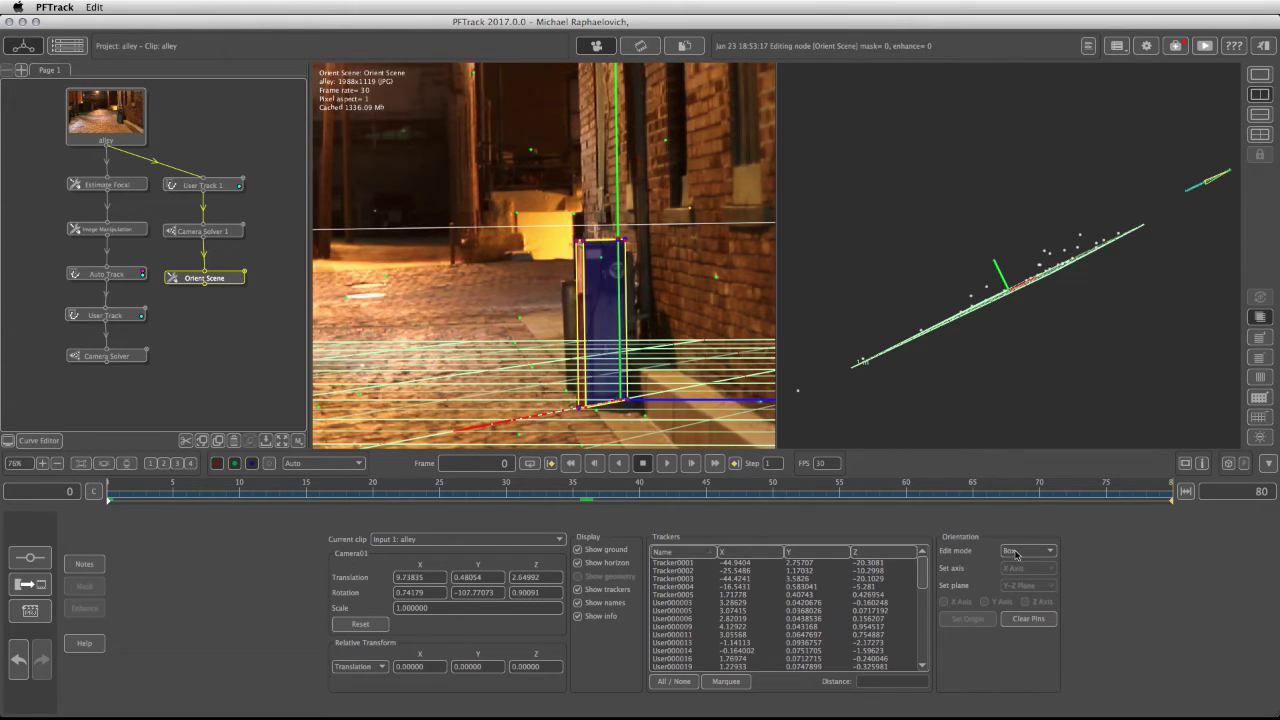
Step: Set the scene origin at the tracker by the trash bin's base and set the edit mode to None
left_click(731, 683)
left_click_drag(573, 400, 589, 416)
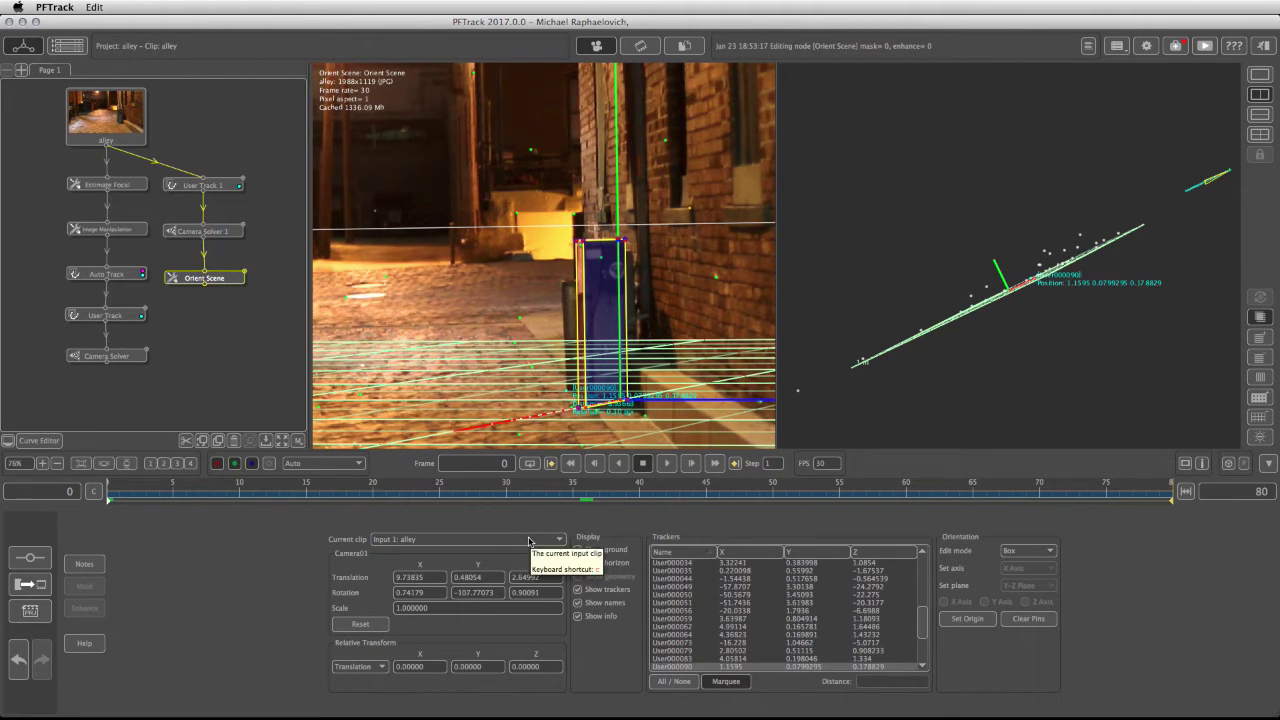
left_click(972, 620)
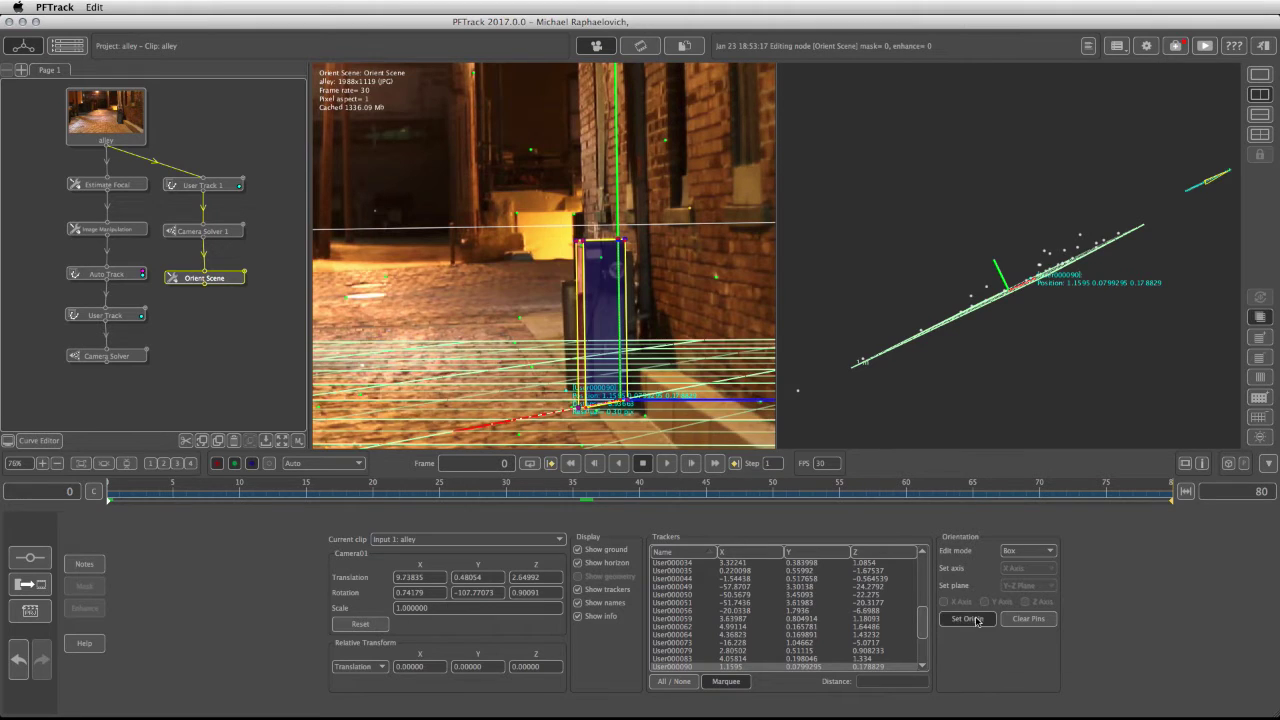
left_click(1028, 551)
left_click(1025, 563)
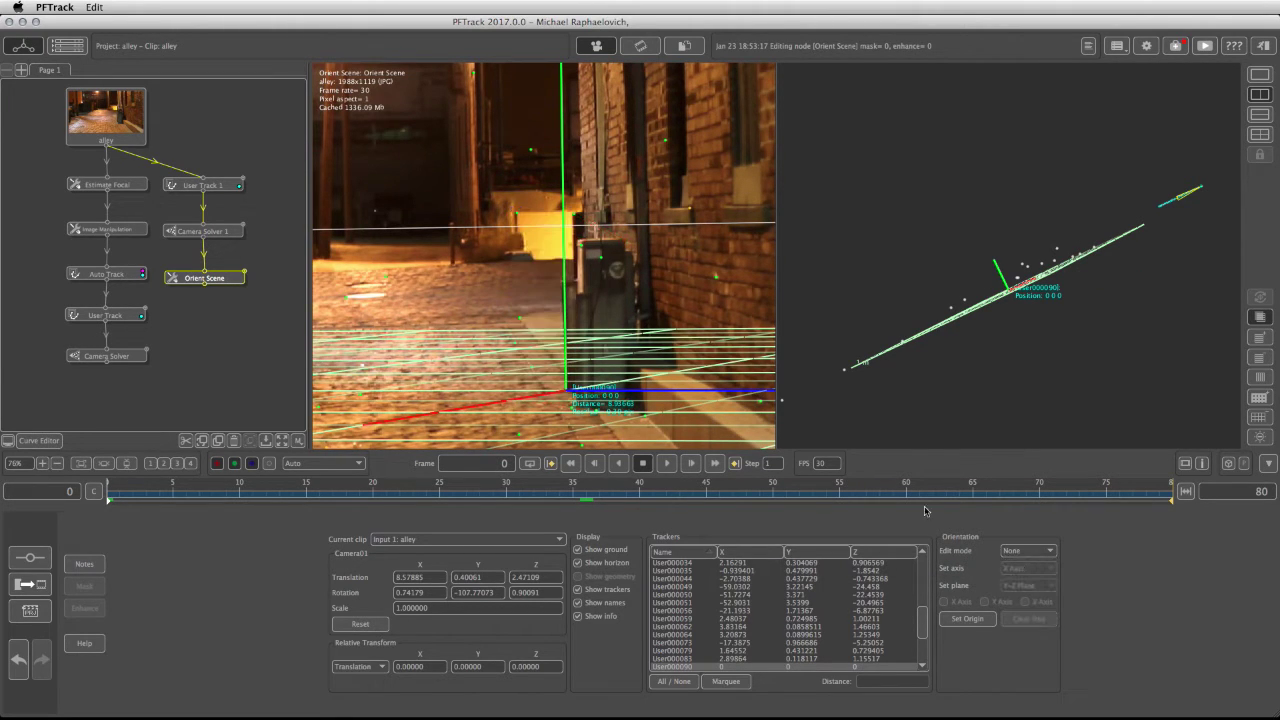
left_click_drag(575, 503, 262, 515)
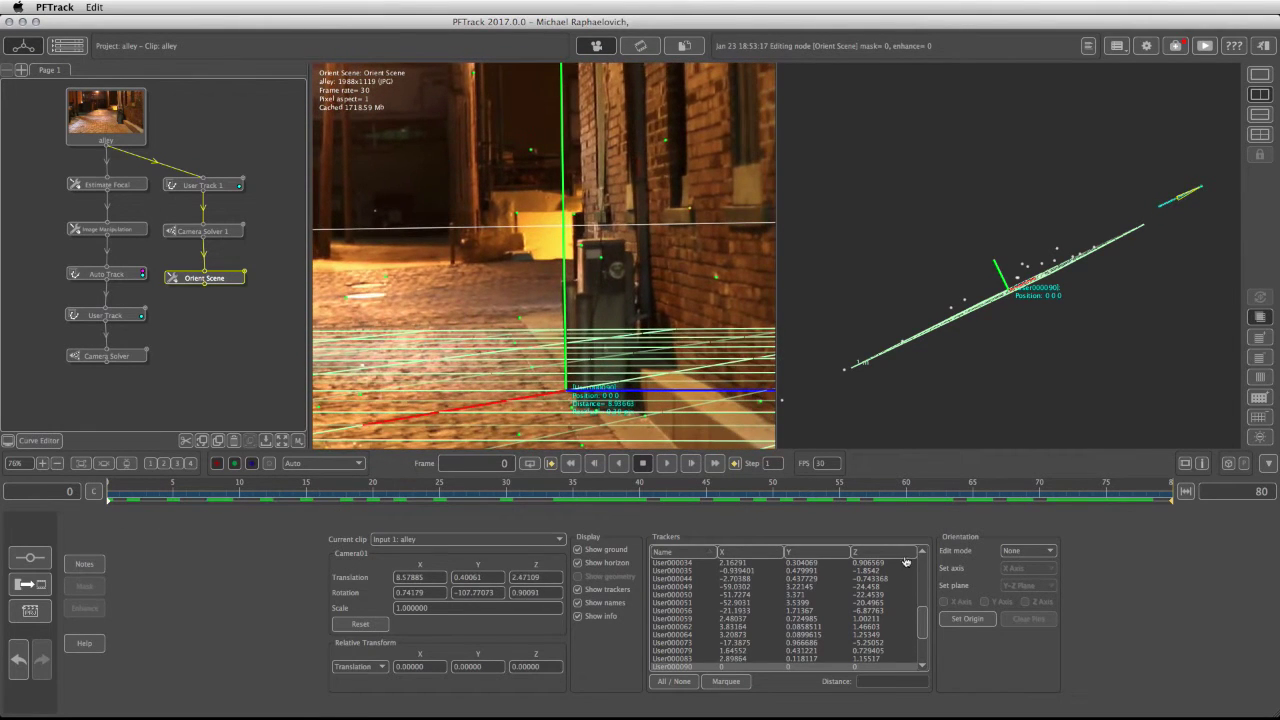
Step: Set the edit mode to Rotate and turn the scene about the vertical axis until the ground grid lines up with the alley
left_click(1041, 551)
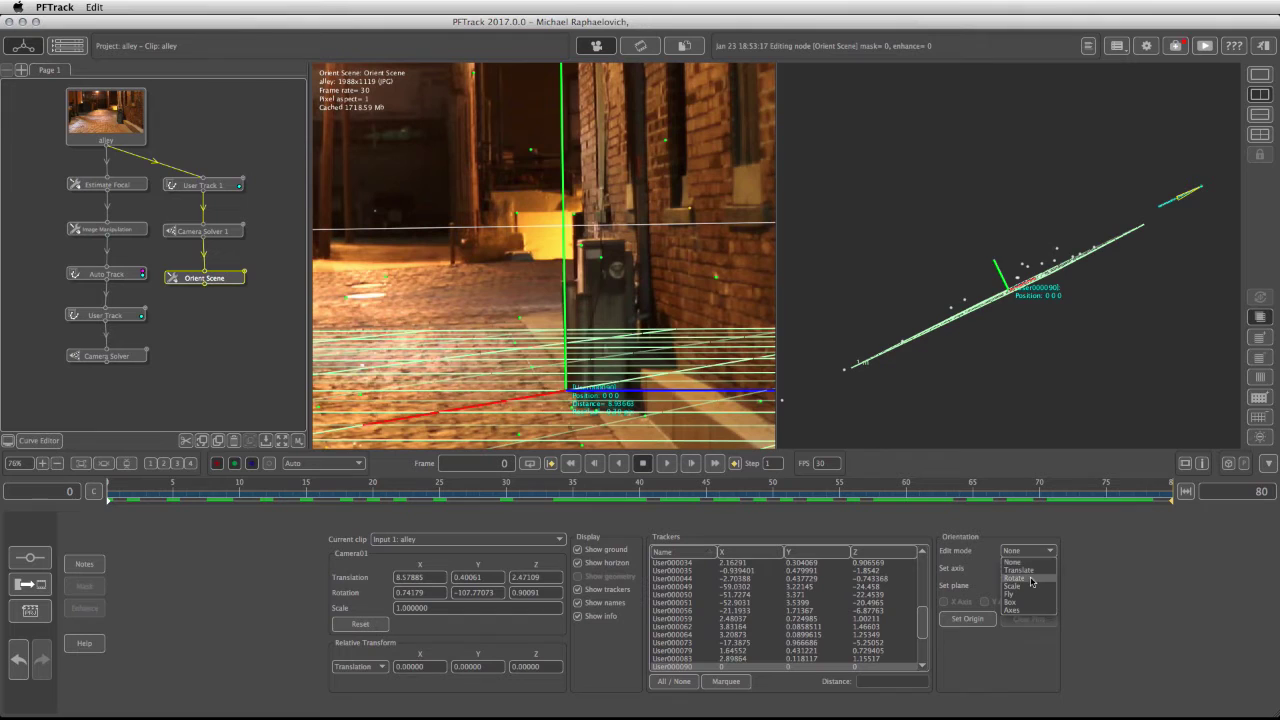
left_click(1015, 578)
left_click_drag(1022, 311, 1036, 278)
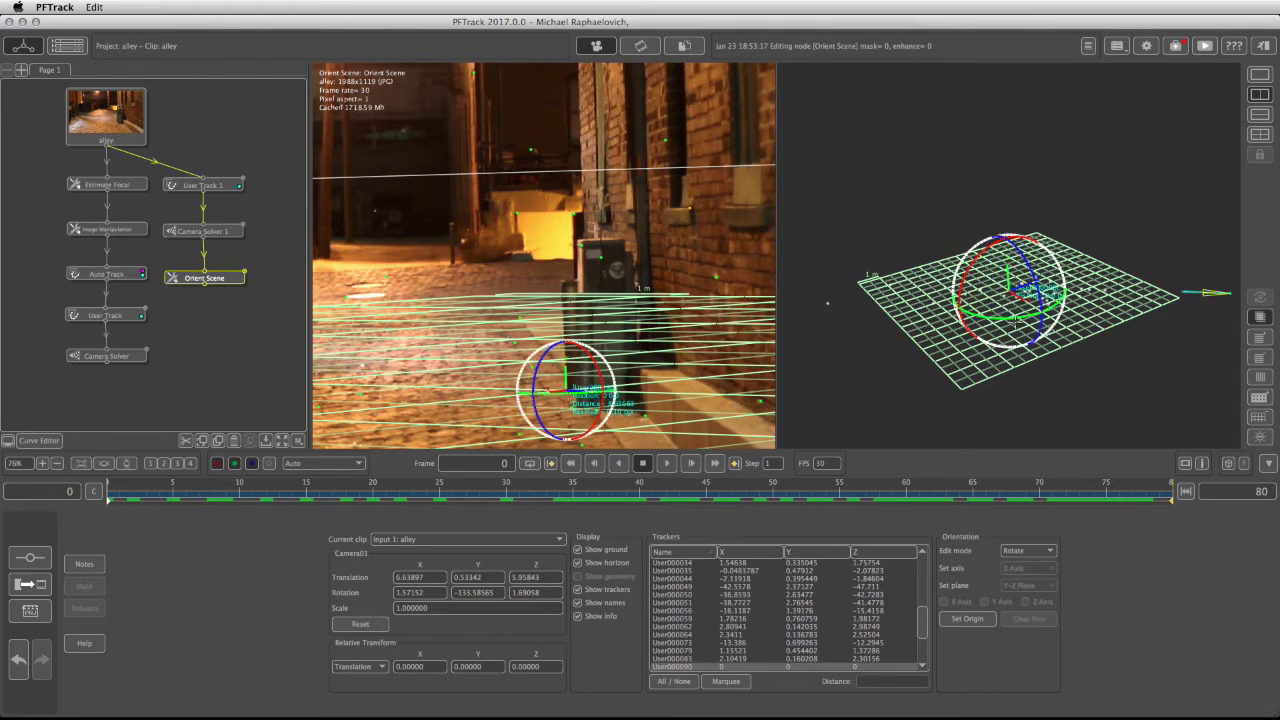
left_click_drag(1004, 318, 1034, 311)
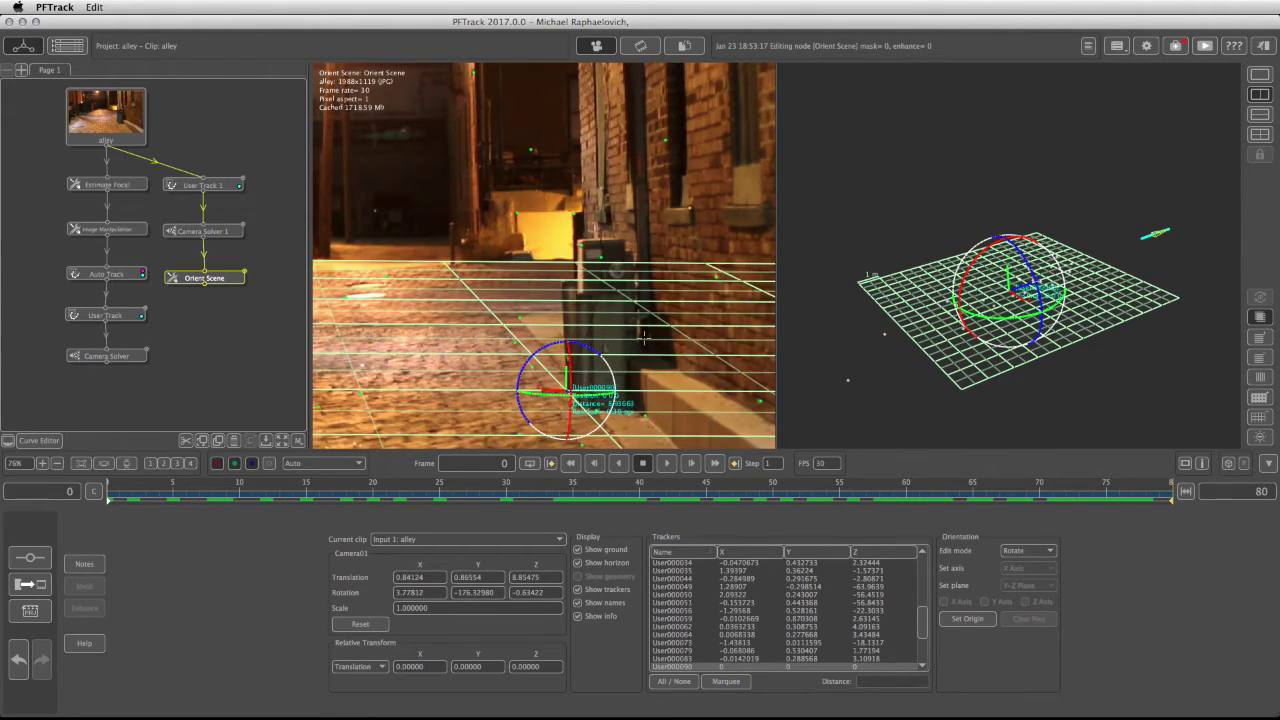
Step: Fine-tune the scene's tilt to level the ground grid with the street, with a camera rotation of about 1.9, -176.4, 0.6
scroll(641, 327, "down", 5)
scroll(641, 327, "up", 3)
scroll(641, 327, "down", 1)
left_click_drag(986, 244, 987, 243)
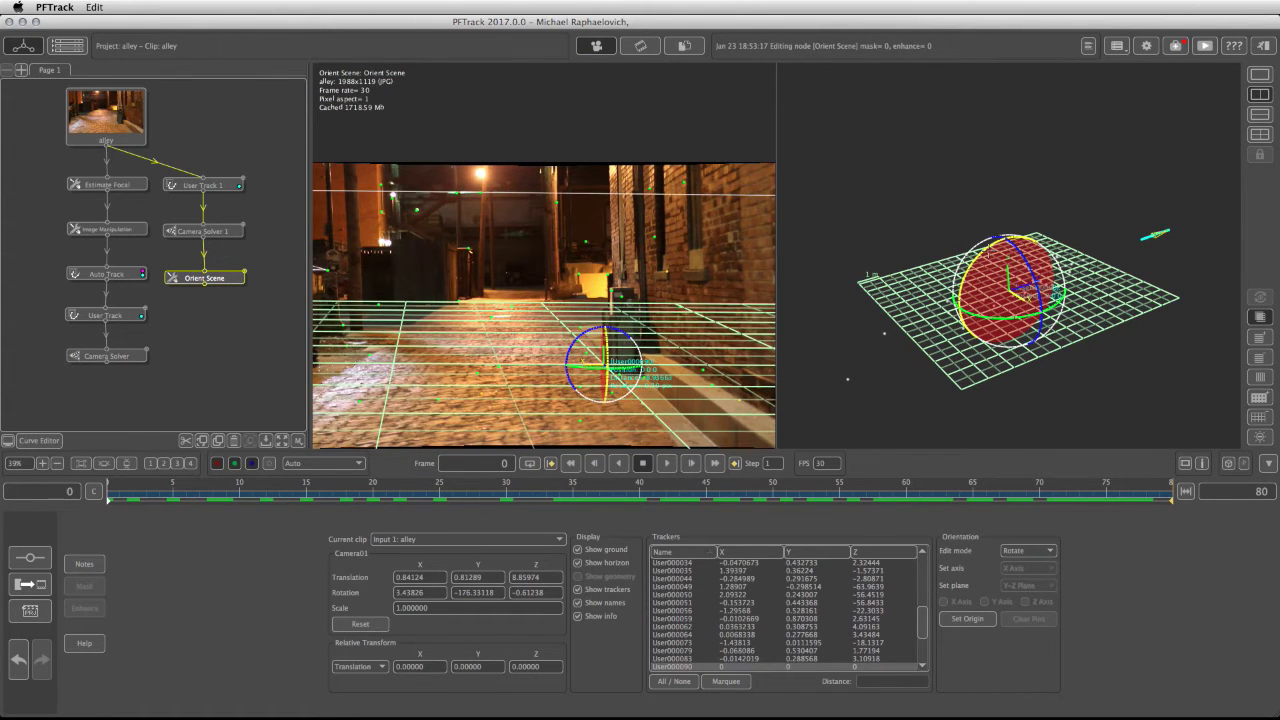
left_click_drag(1048, 302, 1048, 304)
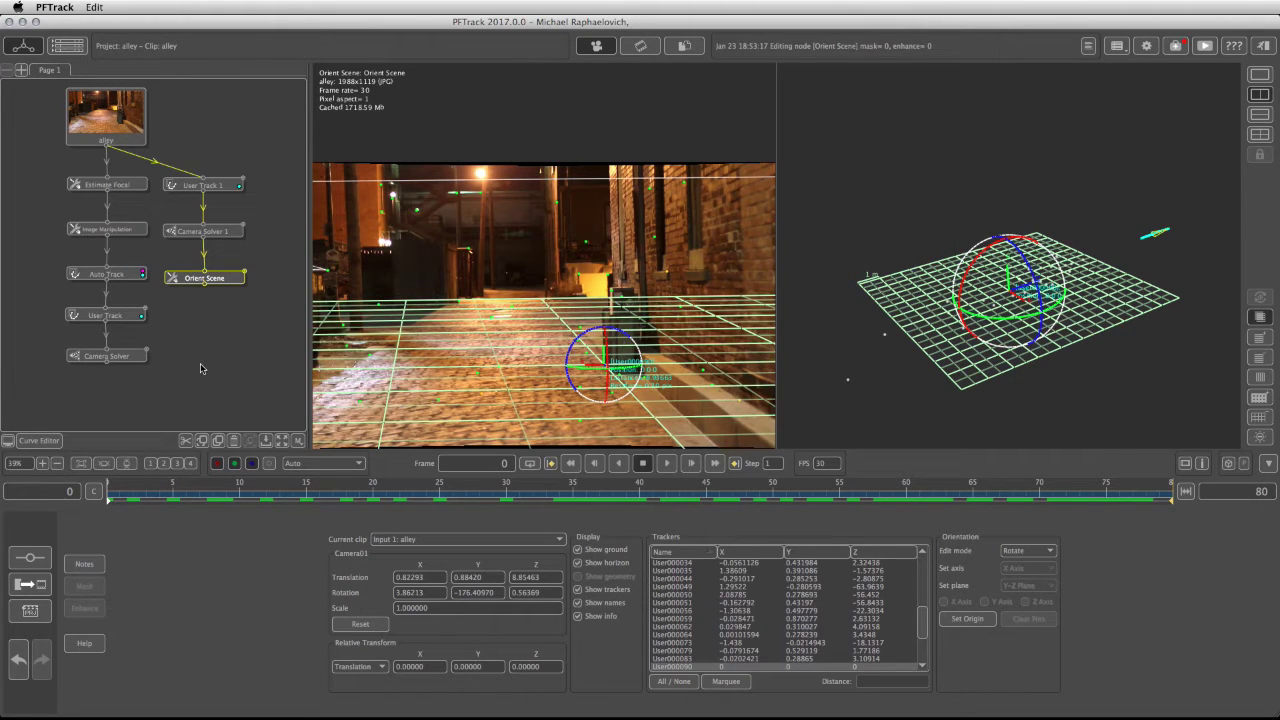
Step: Add a second Orient Scene node below the original Camera Solver in the first branch
left_click(112, 359)
right_click(133, 358)
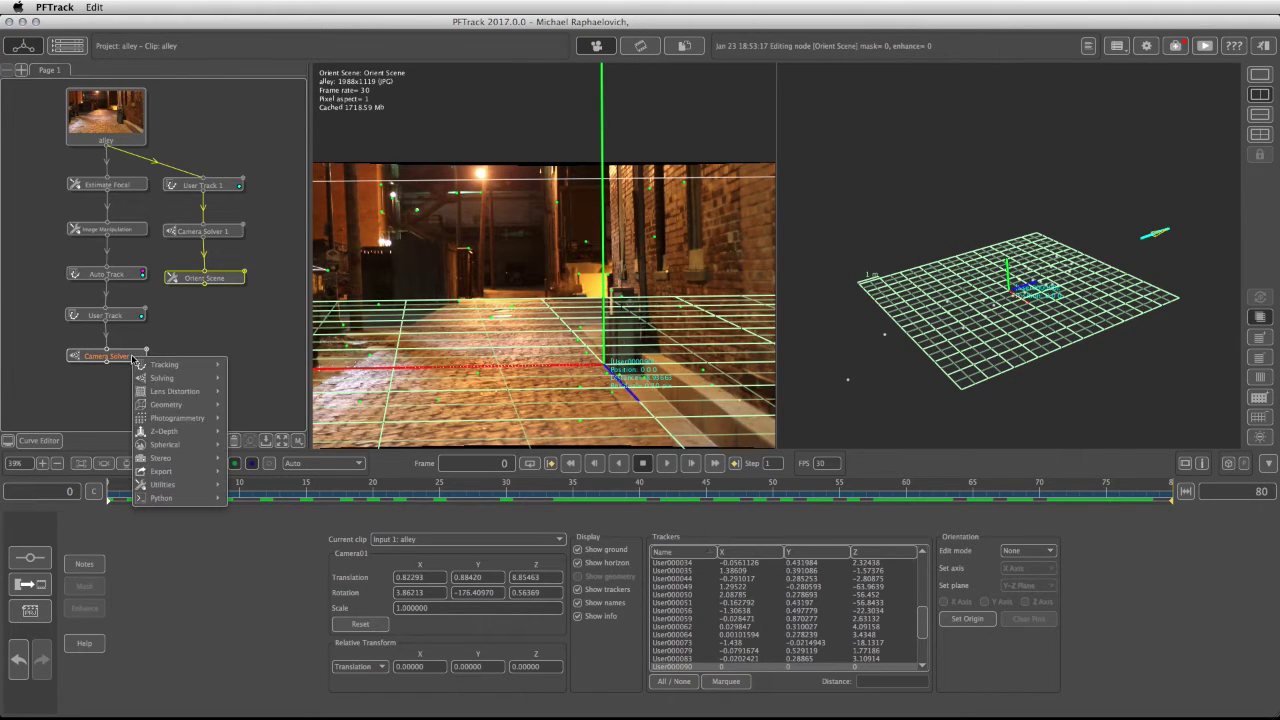
mouse_move(200, 403)
mouse_move(201, 484)
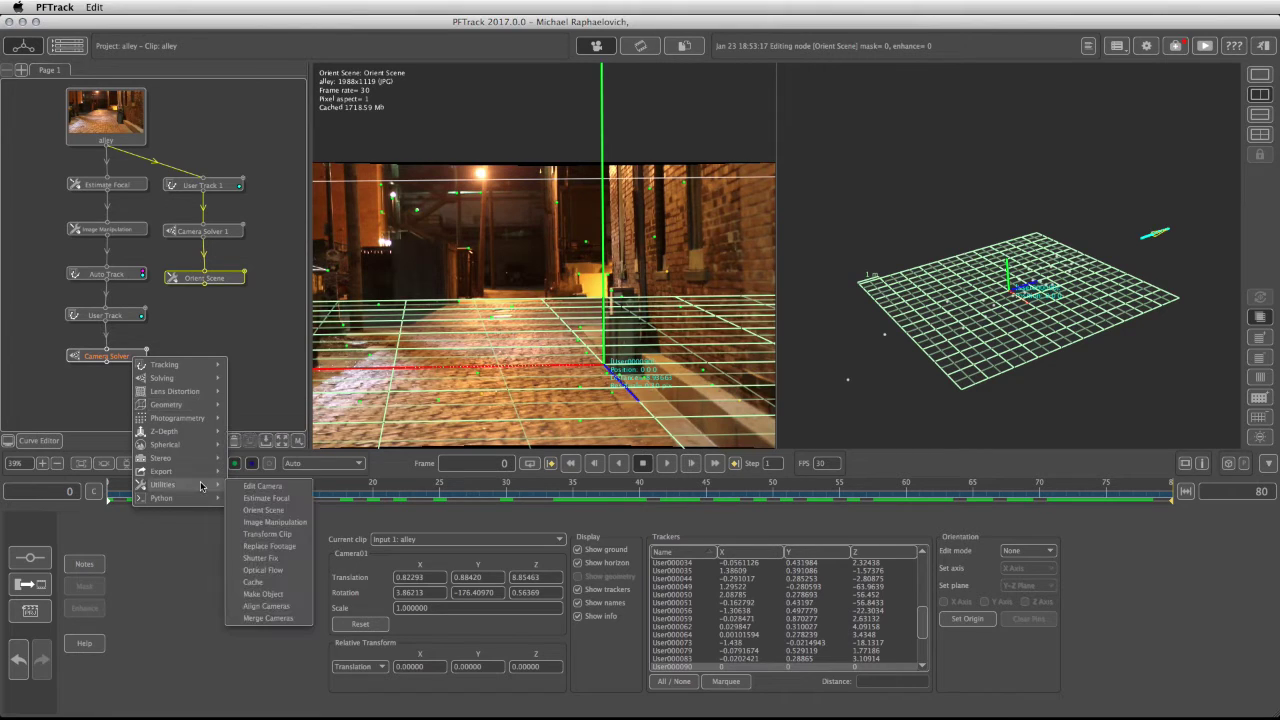
left_click(252, 514)
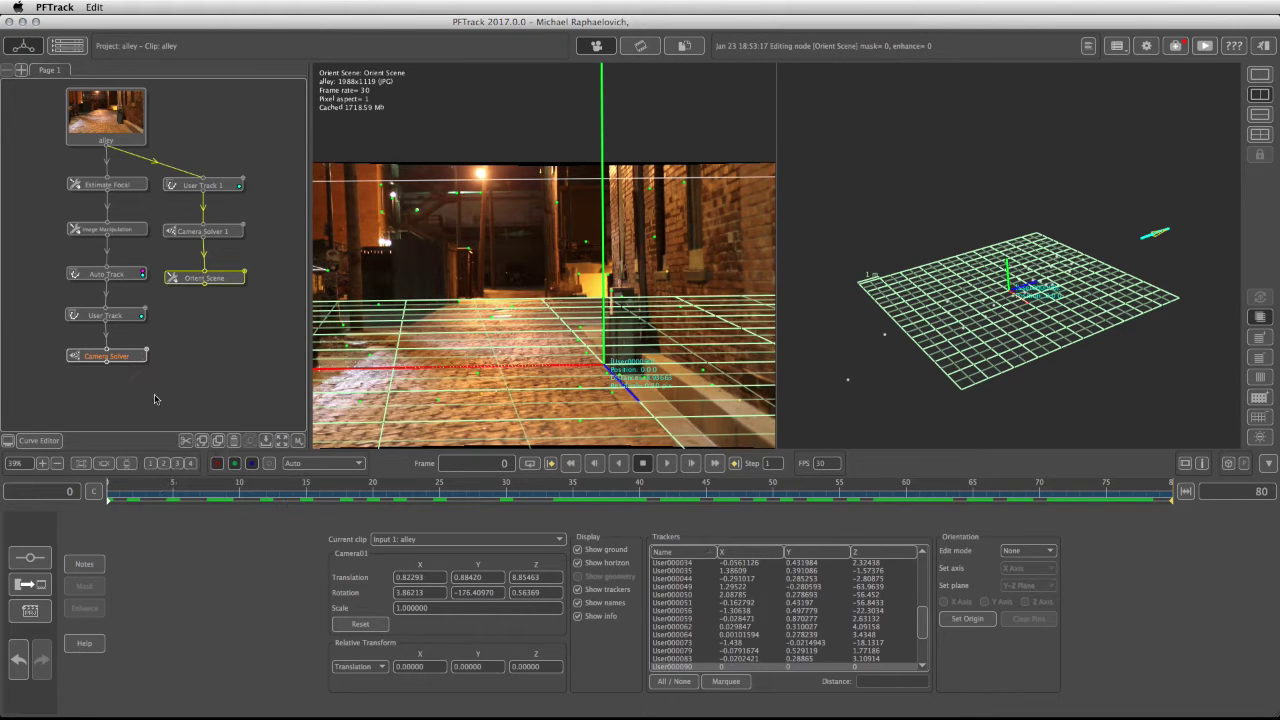
Step: Set the edit mode of Orient Scene 1 to Axes and return to a single camera view
left_click(1011, 551)
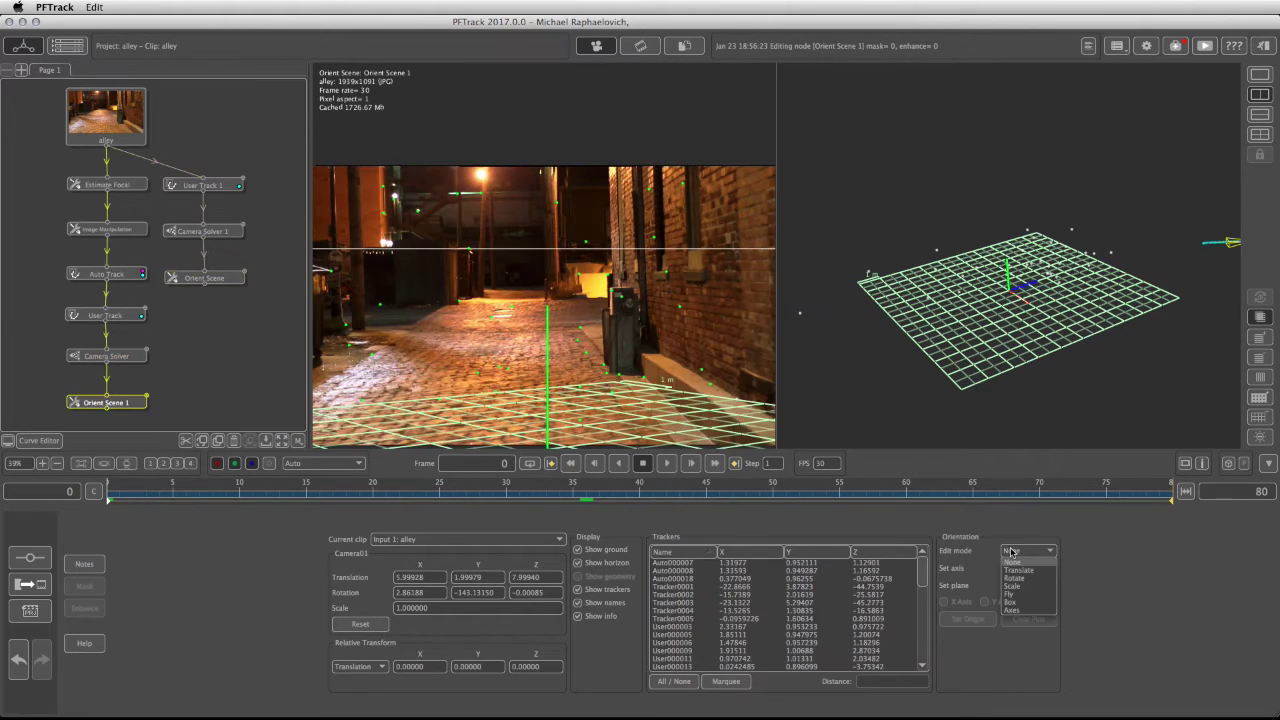
left_click(1011, 610)
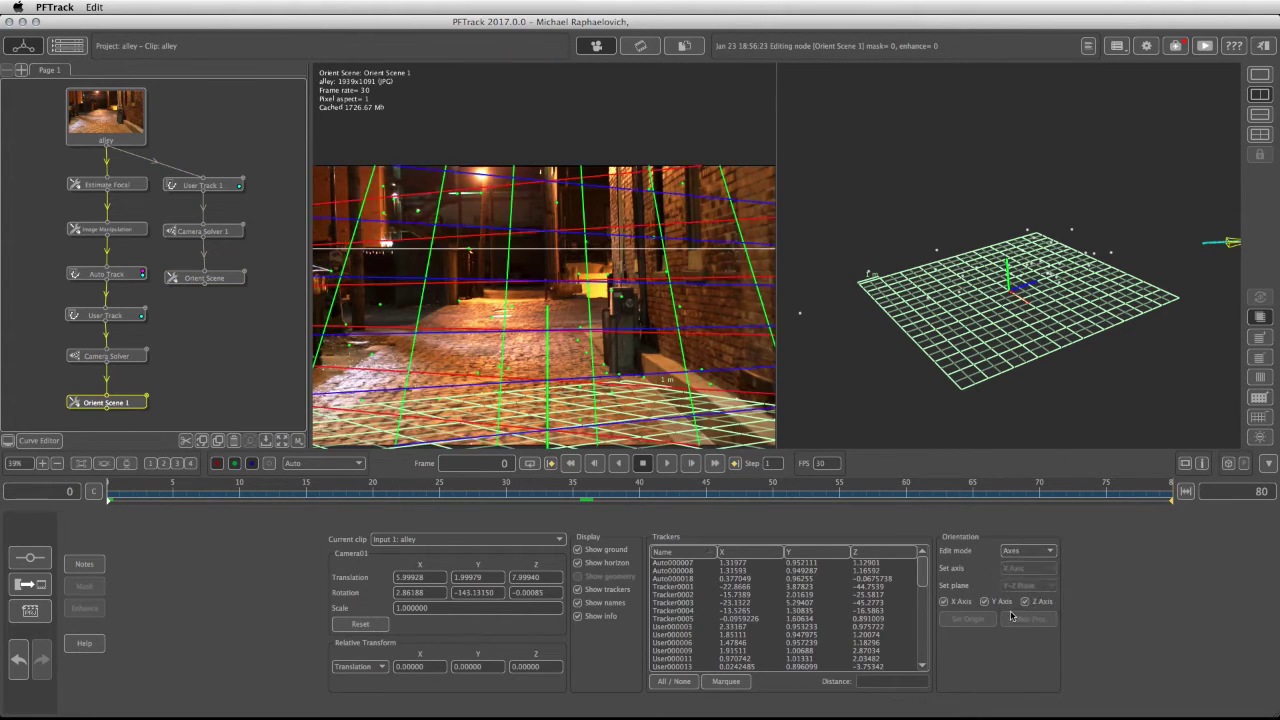
left_click(1260, 94)
scroll(982, 246, "up", 3)
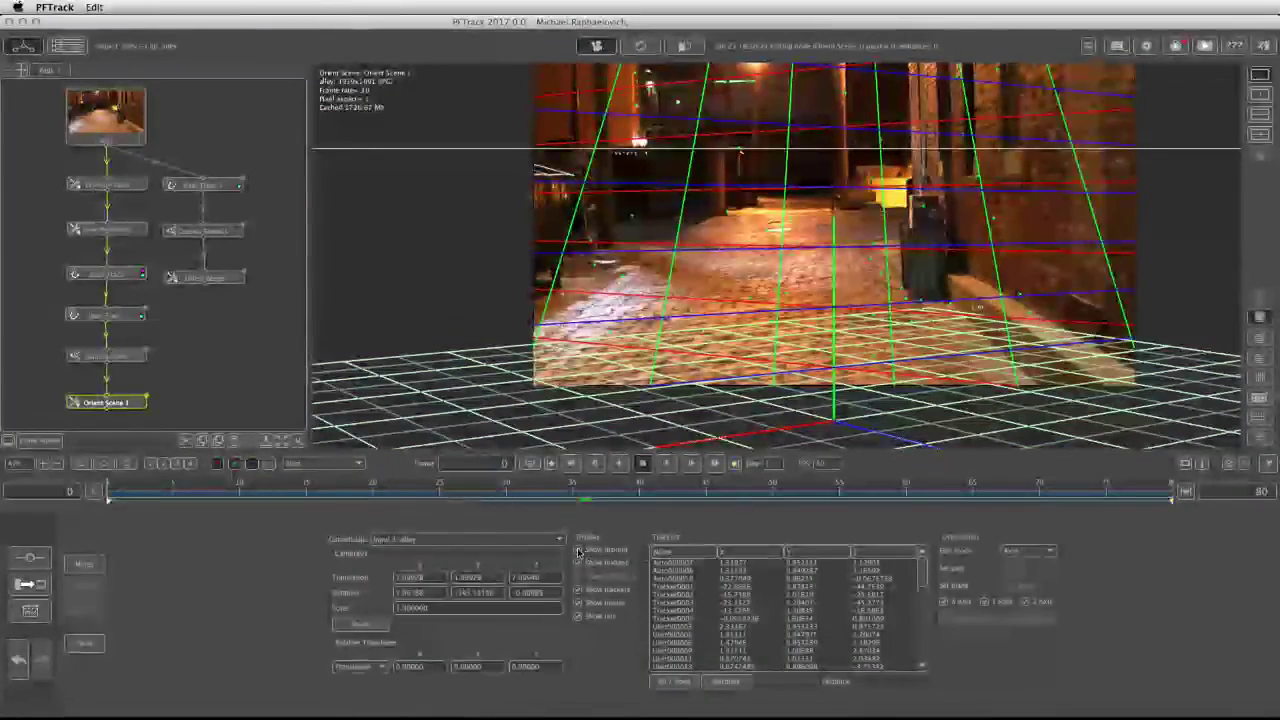
Step: Hide the ground grid and the Y and Z axis lines, leaving only the X axis lines displayed
left_click(578, 550)
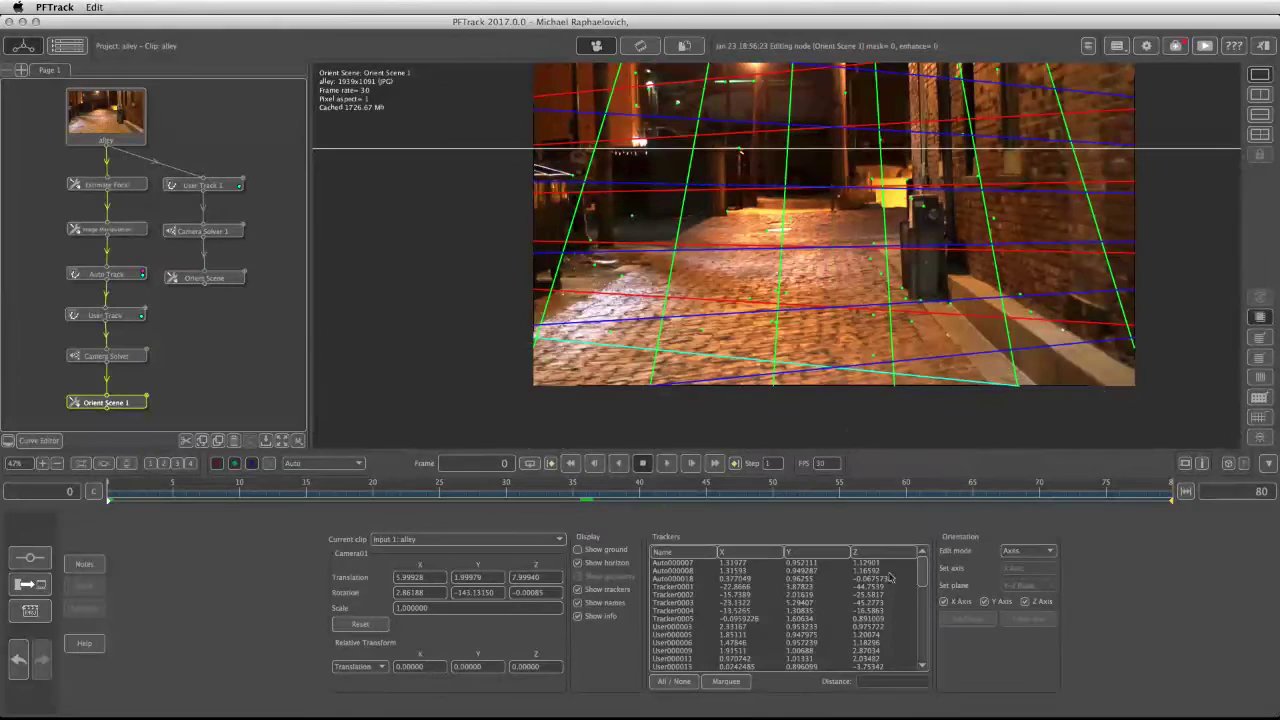
left_click(986, 601)
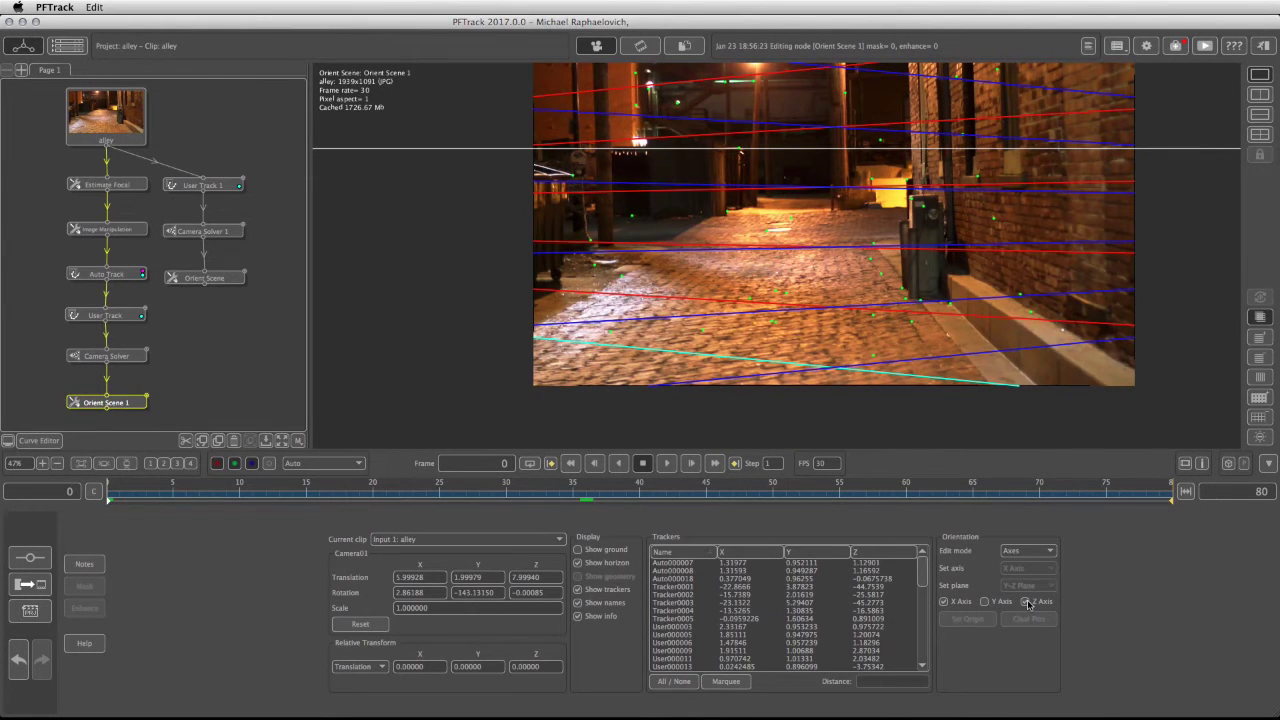
left_click(1026, 602)
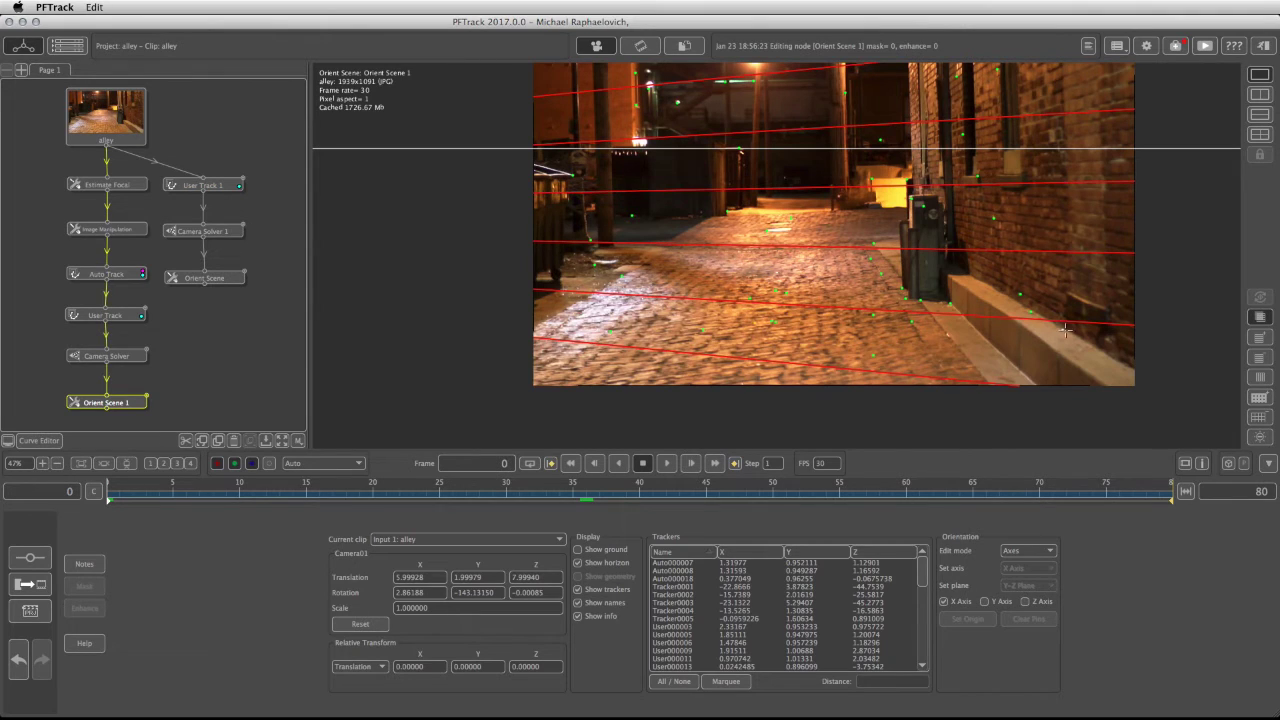
Step: Pin the X axis lines along the curb by the brick wall and the opposite edge of the street so they converge down the alley
left_click_drag(1066, 330, 1087, 374)
left_click_drag(994, 367, 986, 302)
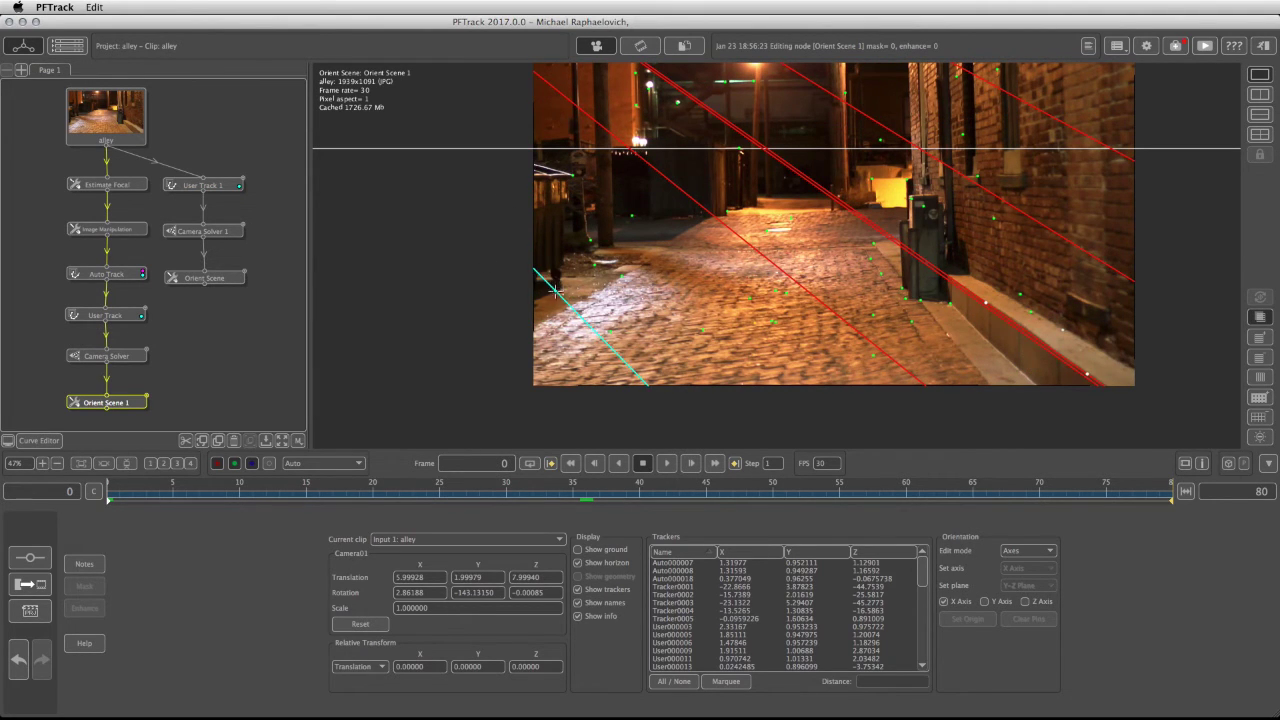
left_click_drag(543, 294, 614, 280)
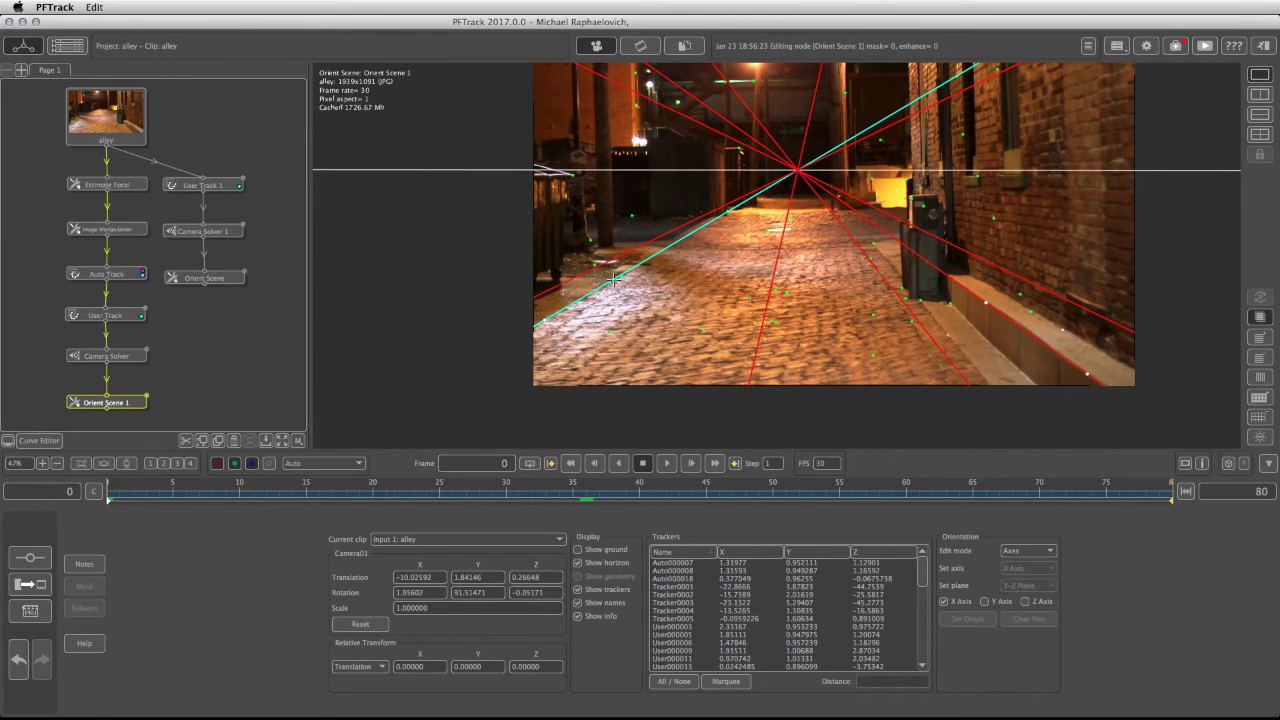
Step: Display only the Y axis lines and align them with the vertical edges of the brick wall and the building on the opposite side
left_click(944, 602)
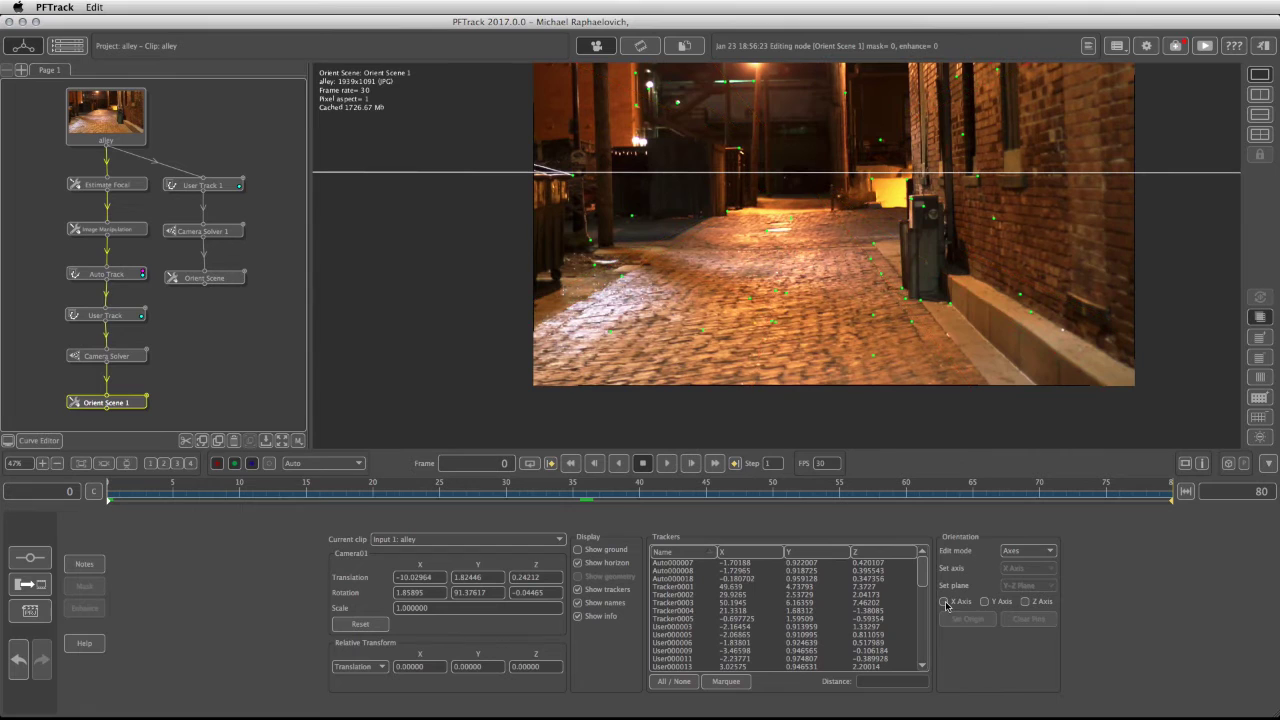
left_click(985, 602)
middle_click_drag(924, 149, 876, 243)
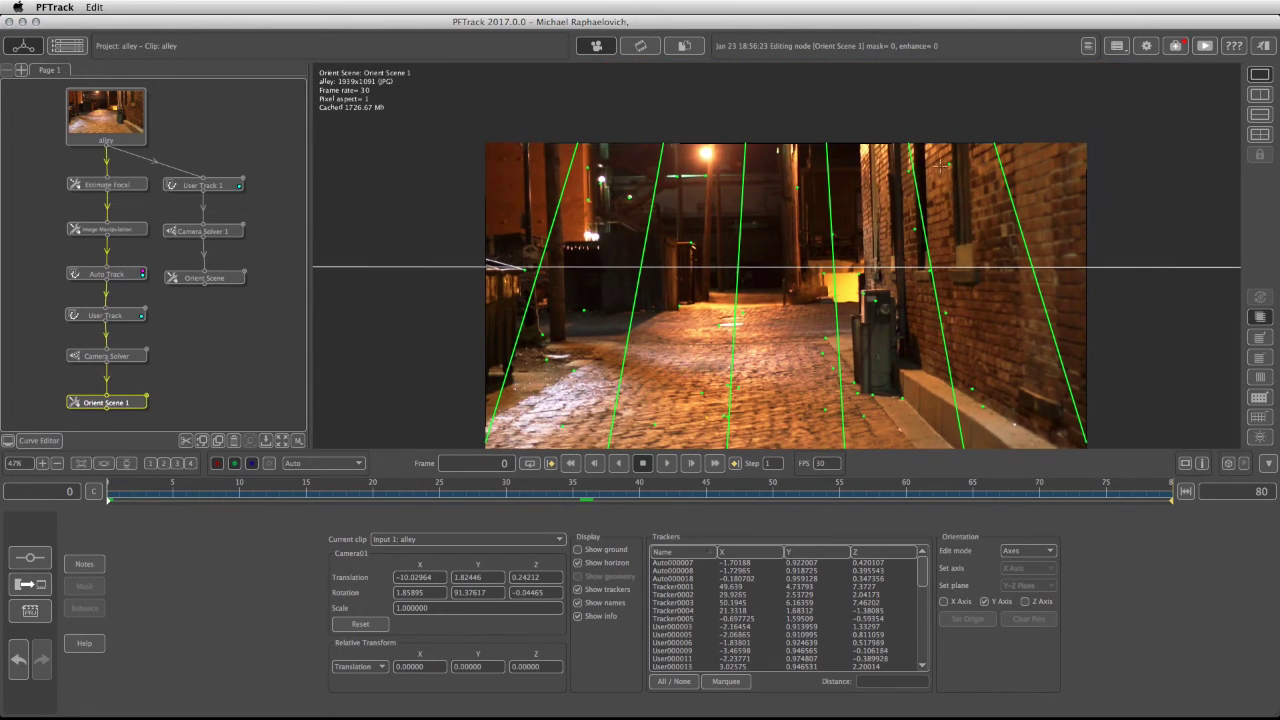
left_click_drag(911, 158, 925, 150)
left_click_drag(940, 225, 927, 225)
left_click(576, 176)
left_click_drag(576, 176, 552, 159)
left_click_drag(556, 160, 561, 160)
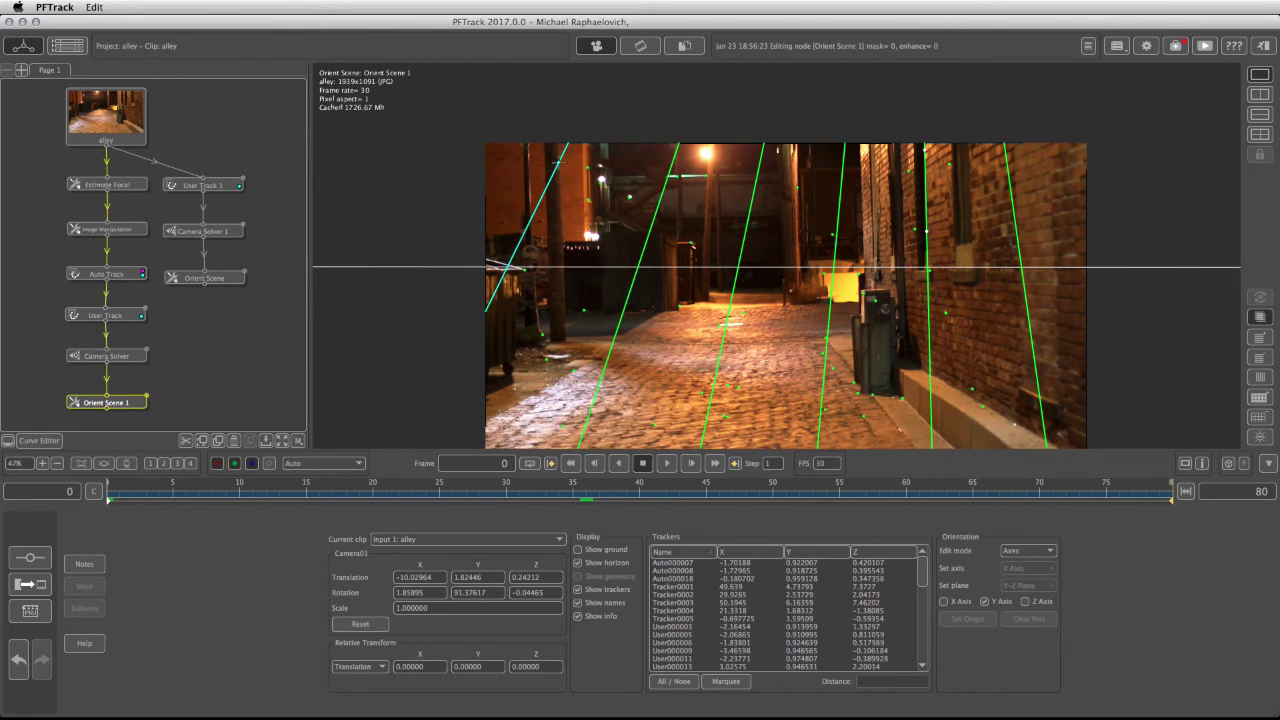
left_click_drag(526, 222, 560, 238)
Step: Show the ground again, set the edit mode to None, and set the scene origin at a tracker on the cobblestones
left_click(605, 552)
left_click(1023, 551)
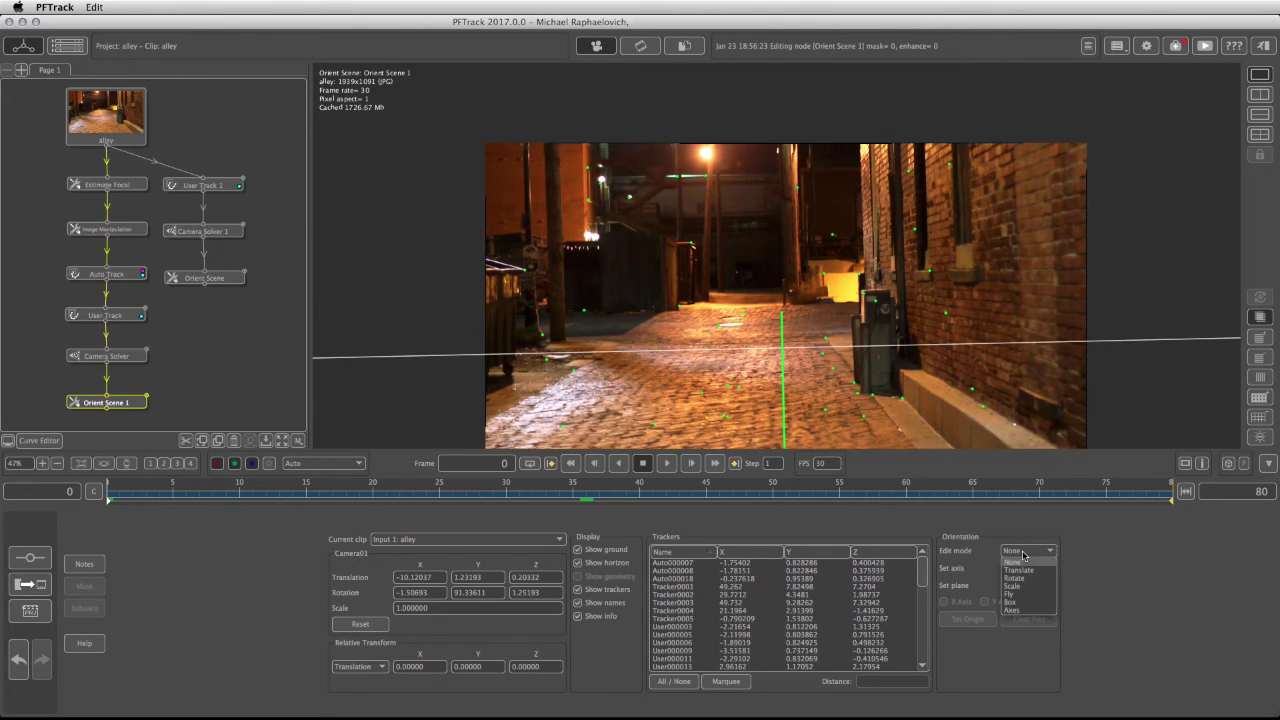
left_click(1022, 563)
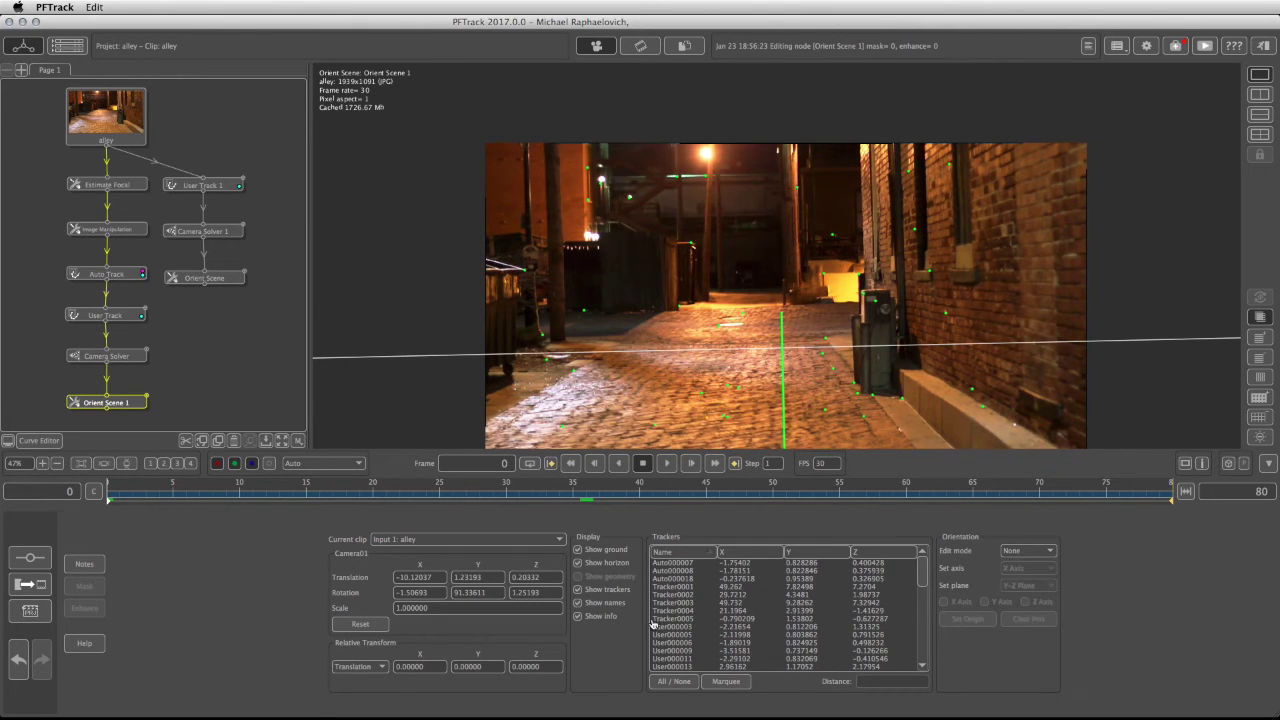
left_click(705, 397)
left_click(960, 620)
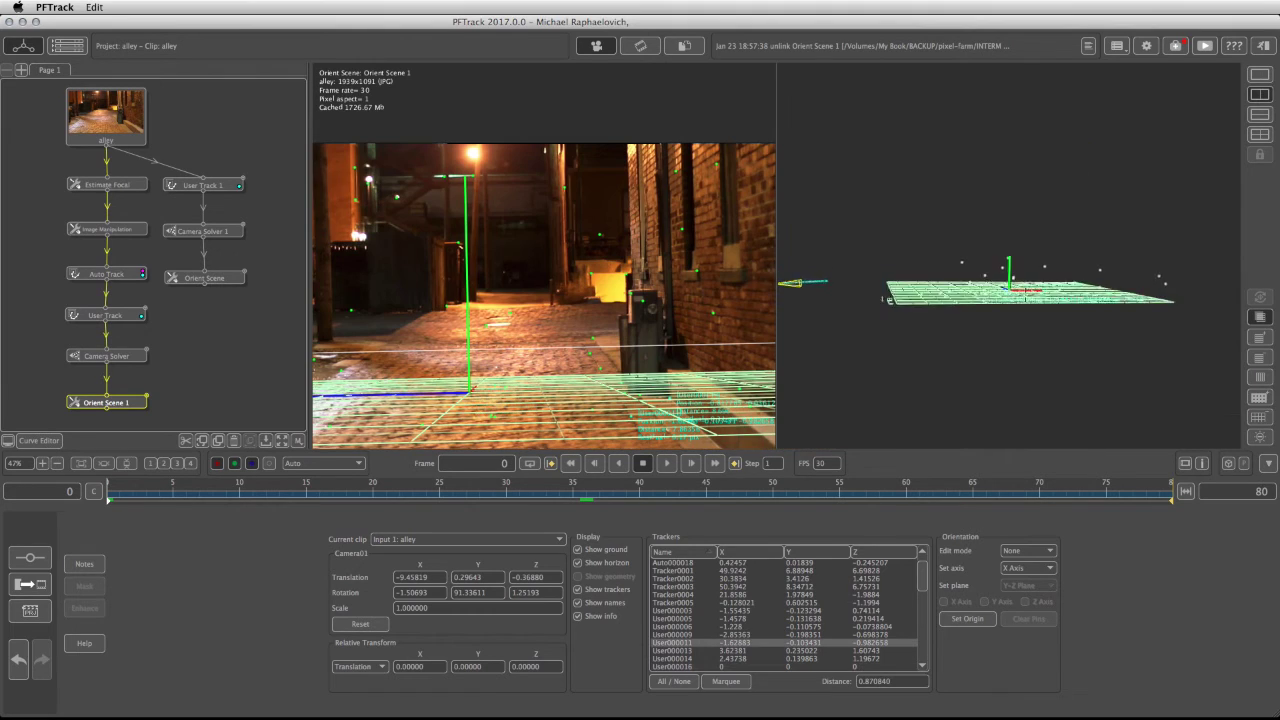
Step: Set the edit mode to Rotate and level the ground grid with the street, with a camera rotation of about 2.1, 91.4, 0.6
middle_click_drag(1000, 262, 903, 321)
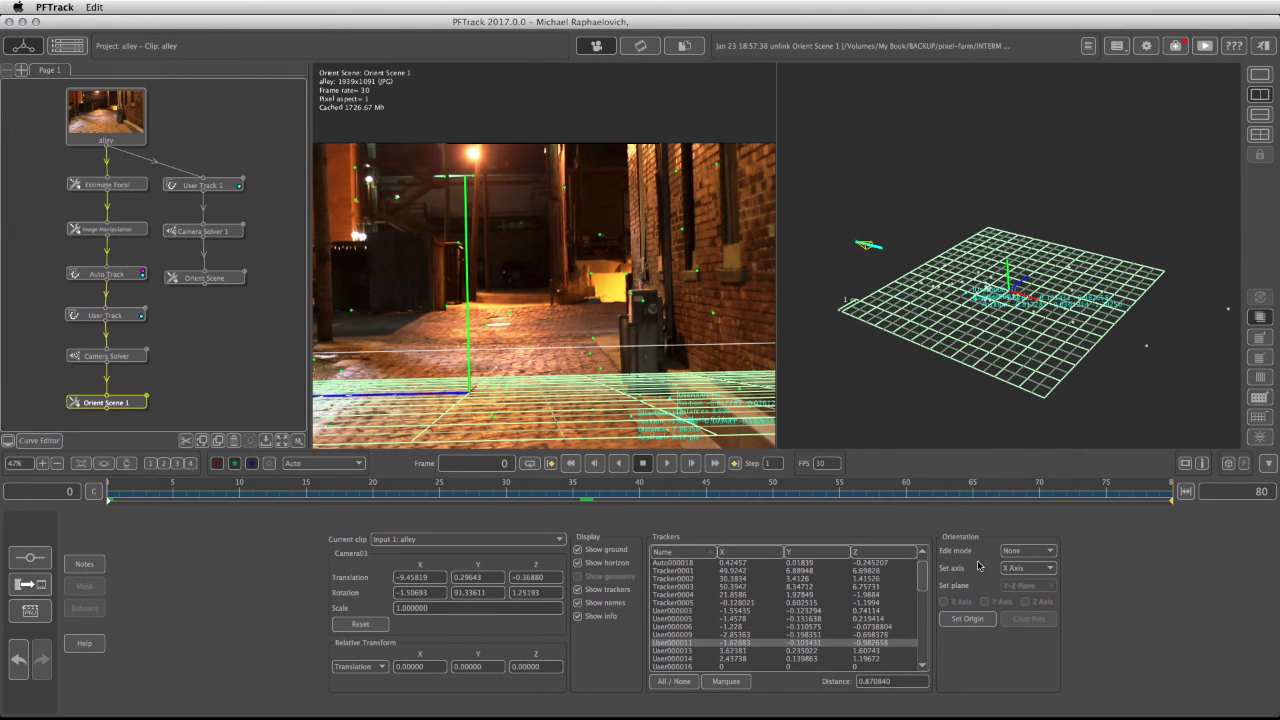
left_click(1041, 550)
left_click(1034, 582)
left_click_drag(468, 372, 468, 384)
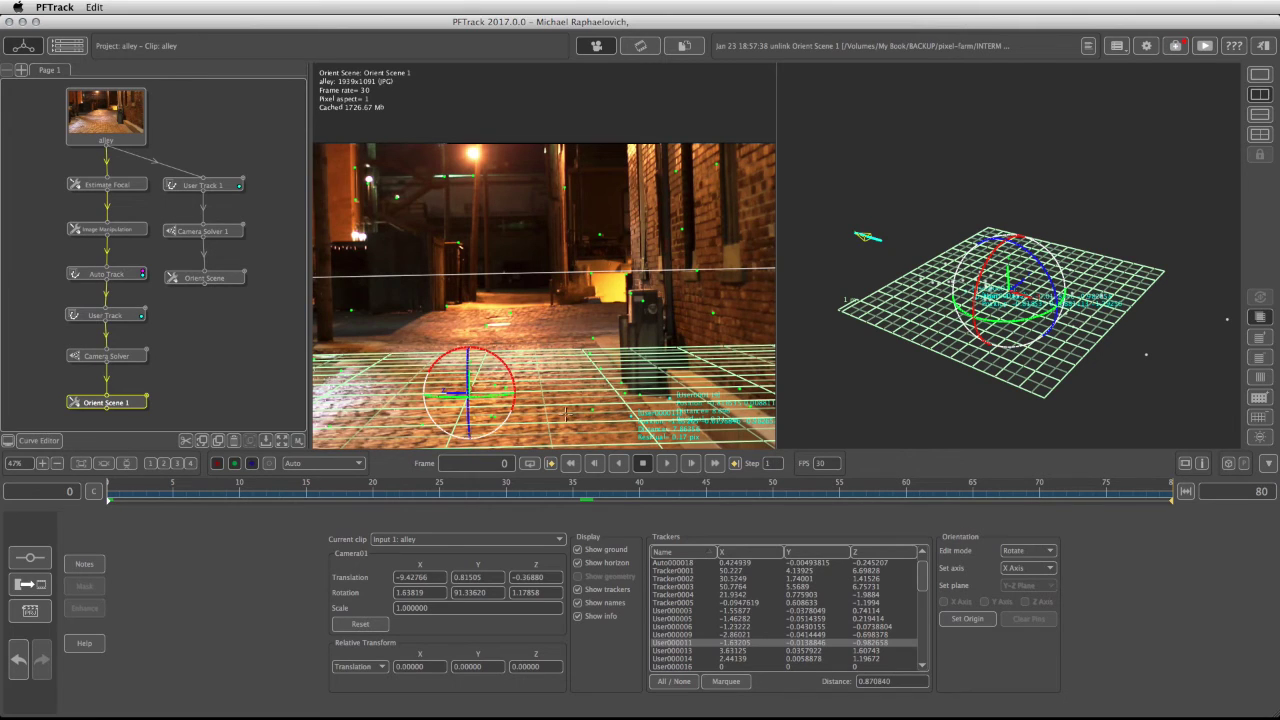
left_click_drag(514, 388, 499, 410)
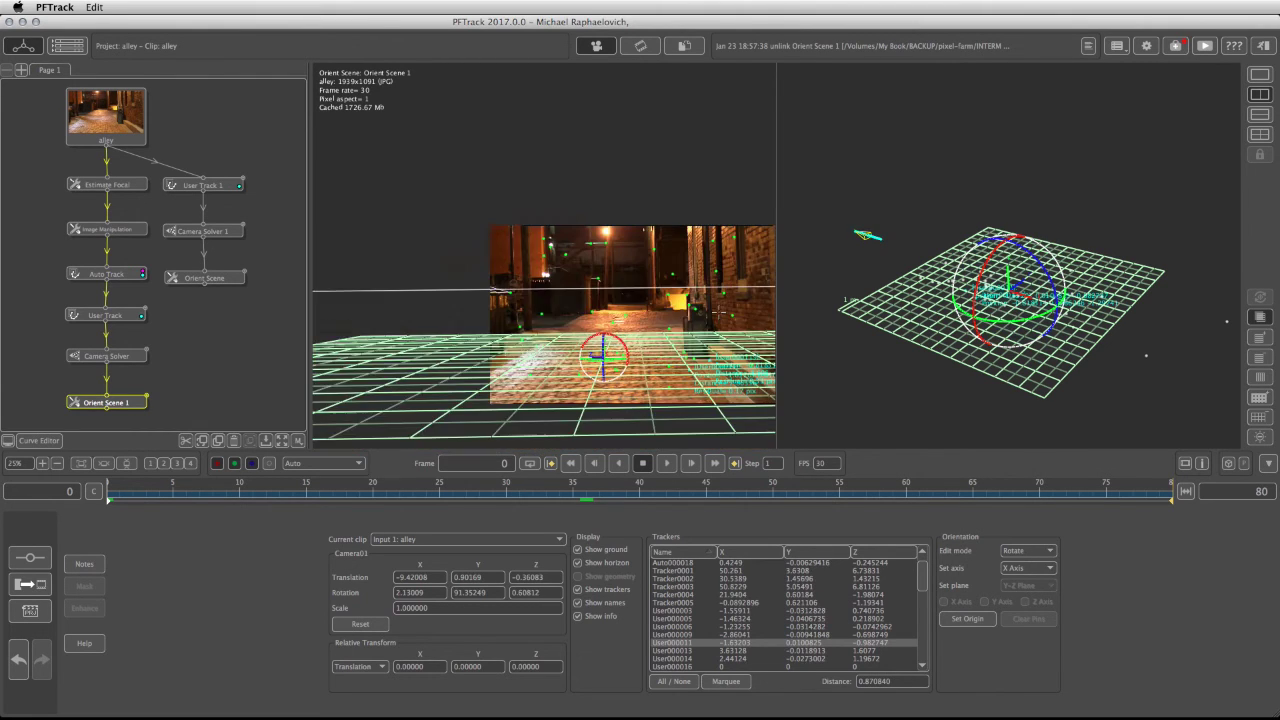
scroll(731, 315, "up", 3)
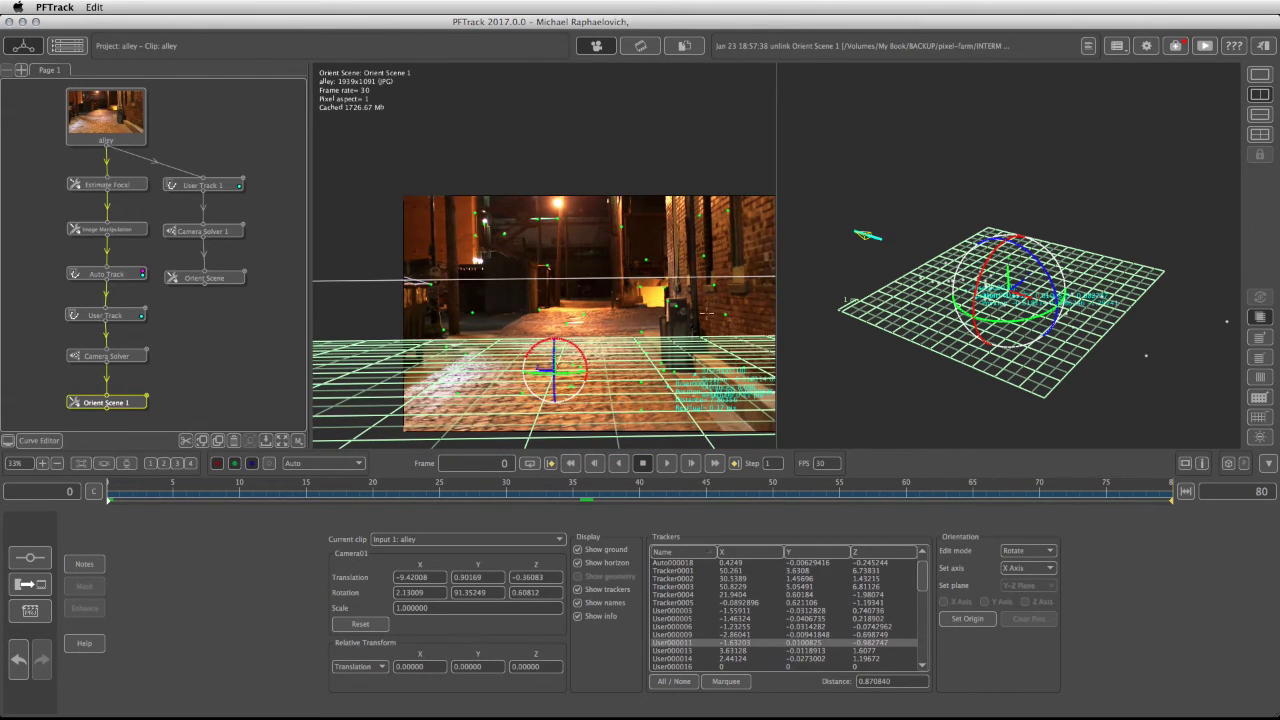
Step: Compare the oriented results of Orient Scene and Orient Scene 1 and review the nodes in both tracking branches
double_click(198, 281)
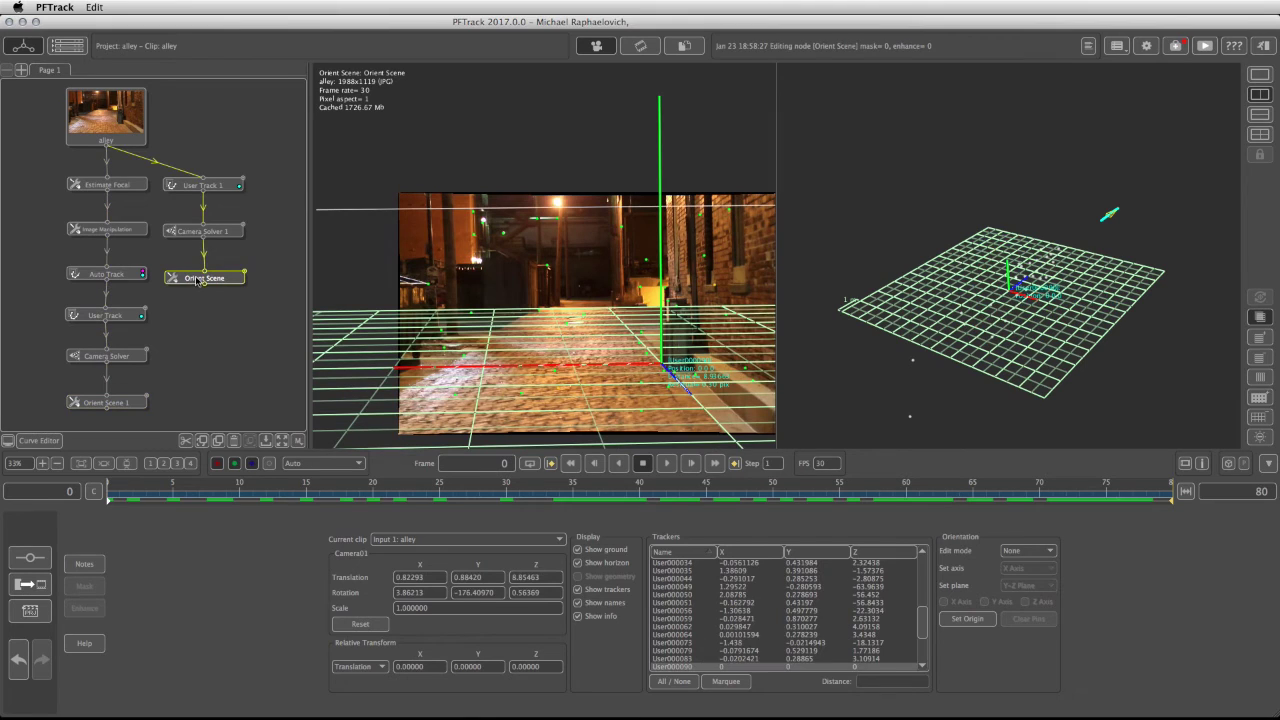
double_click(103, 404)
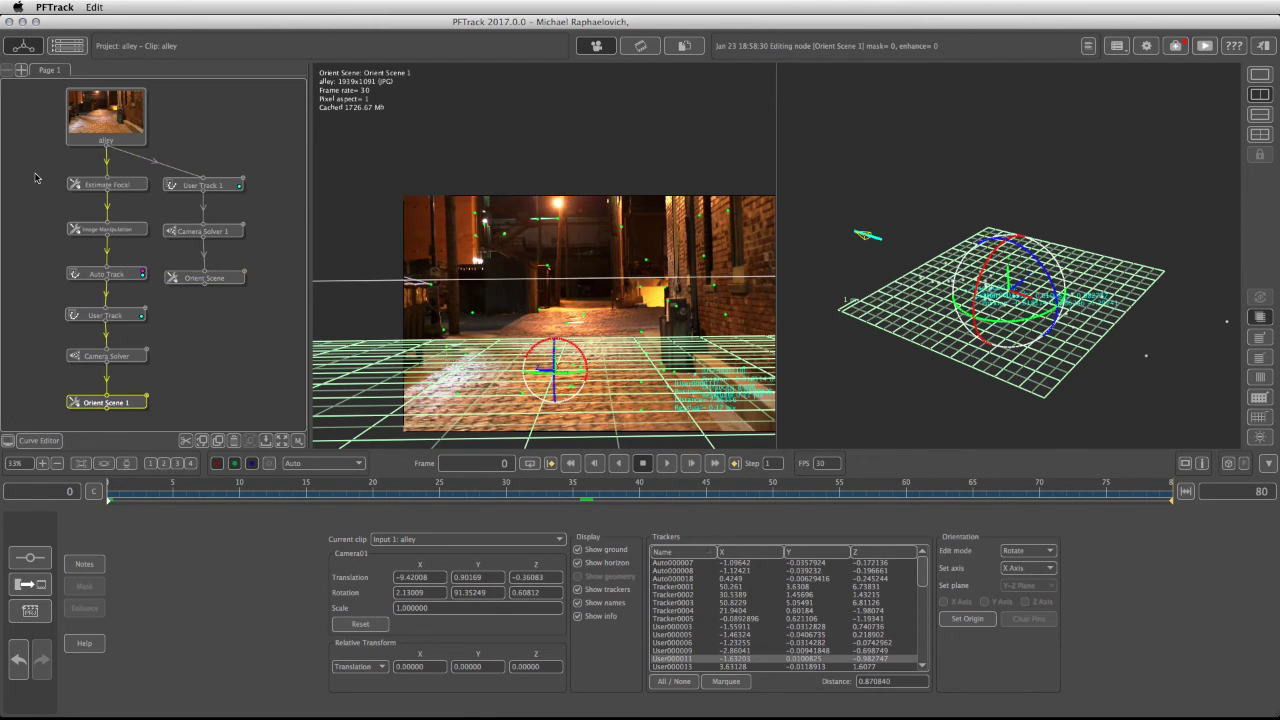
left_click_drag(287, 155, 197, 329)
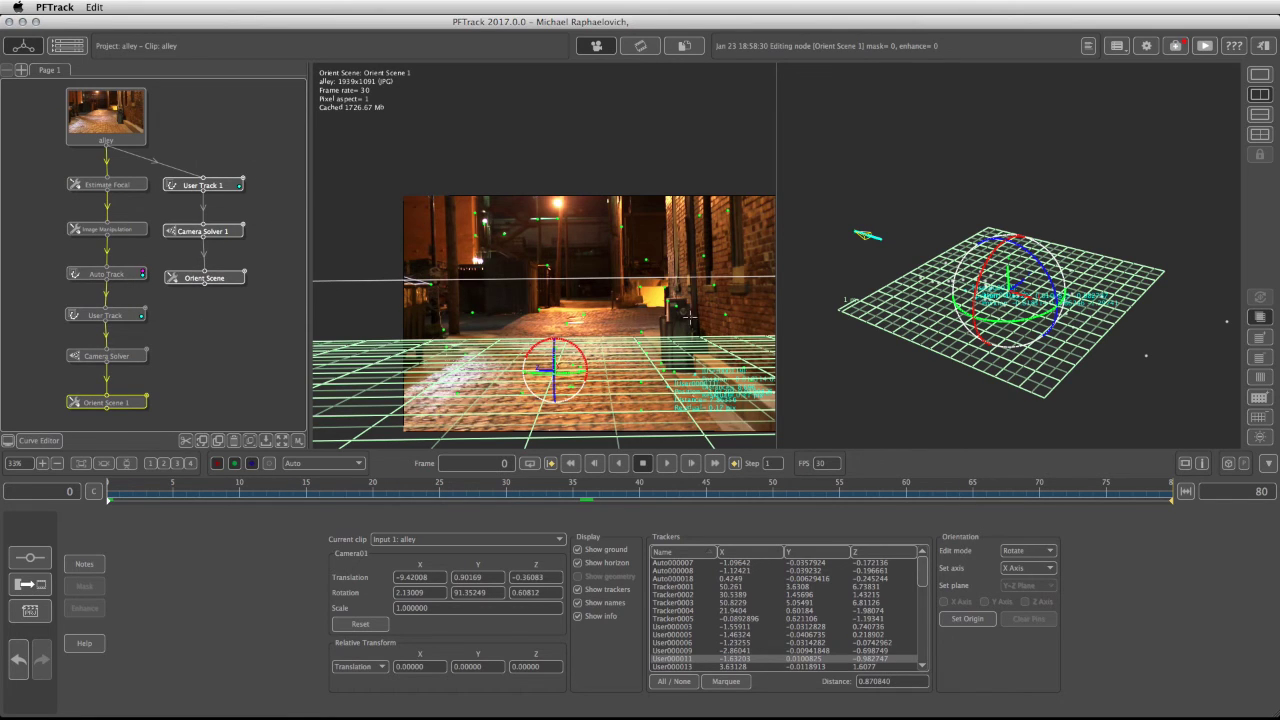
middle_click_drag(675, 307, 632, 253)
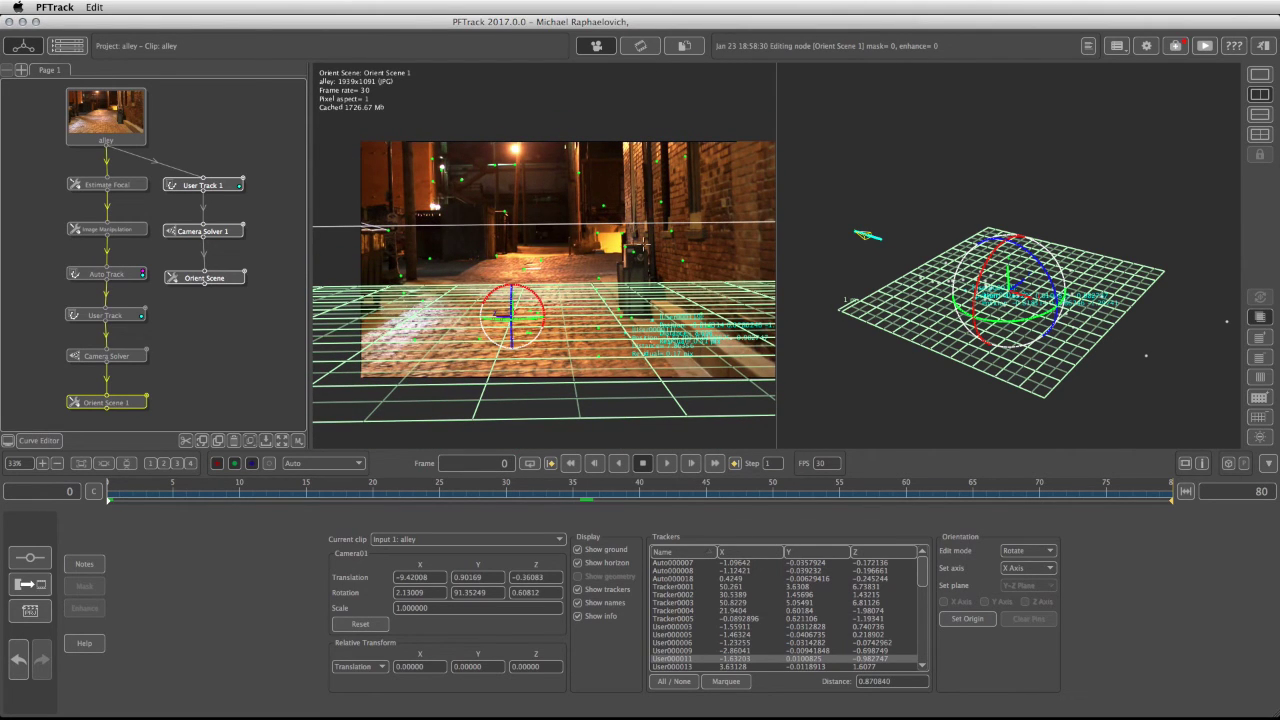
left_click_drag(40, 172, 152, 388)
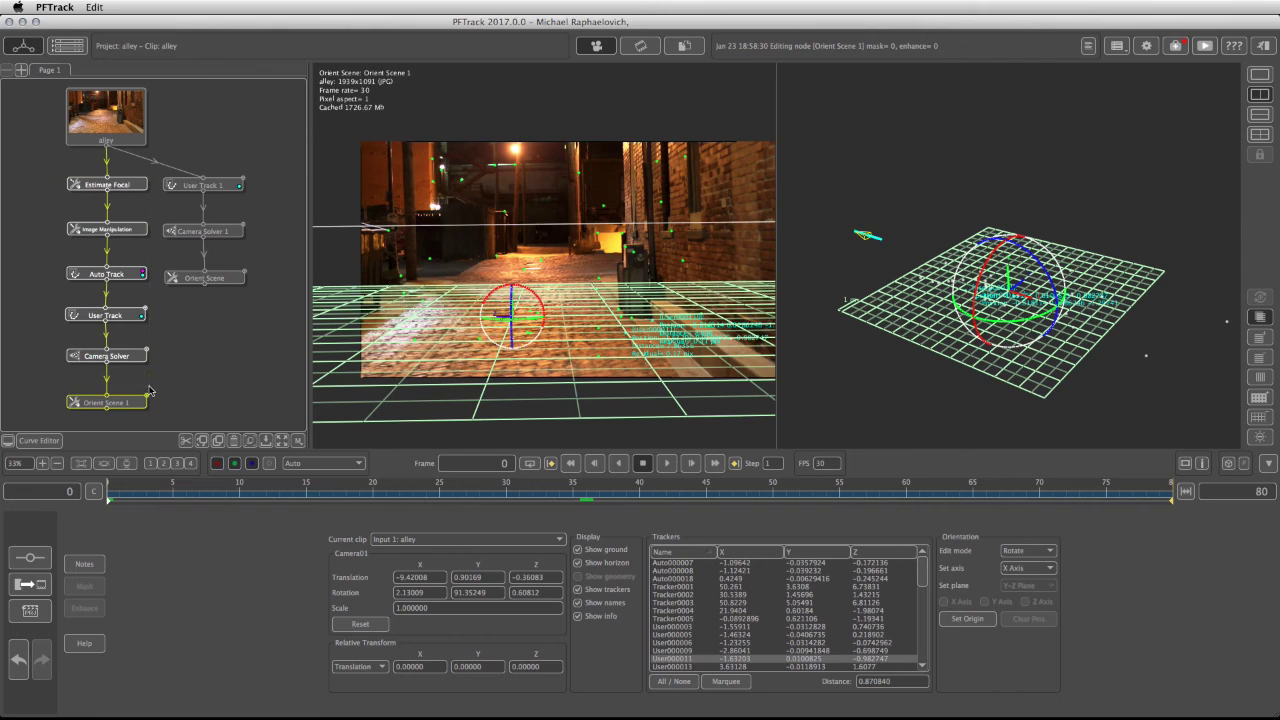
left_click(218, 282)
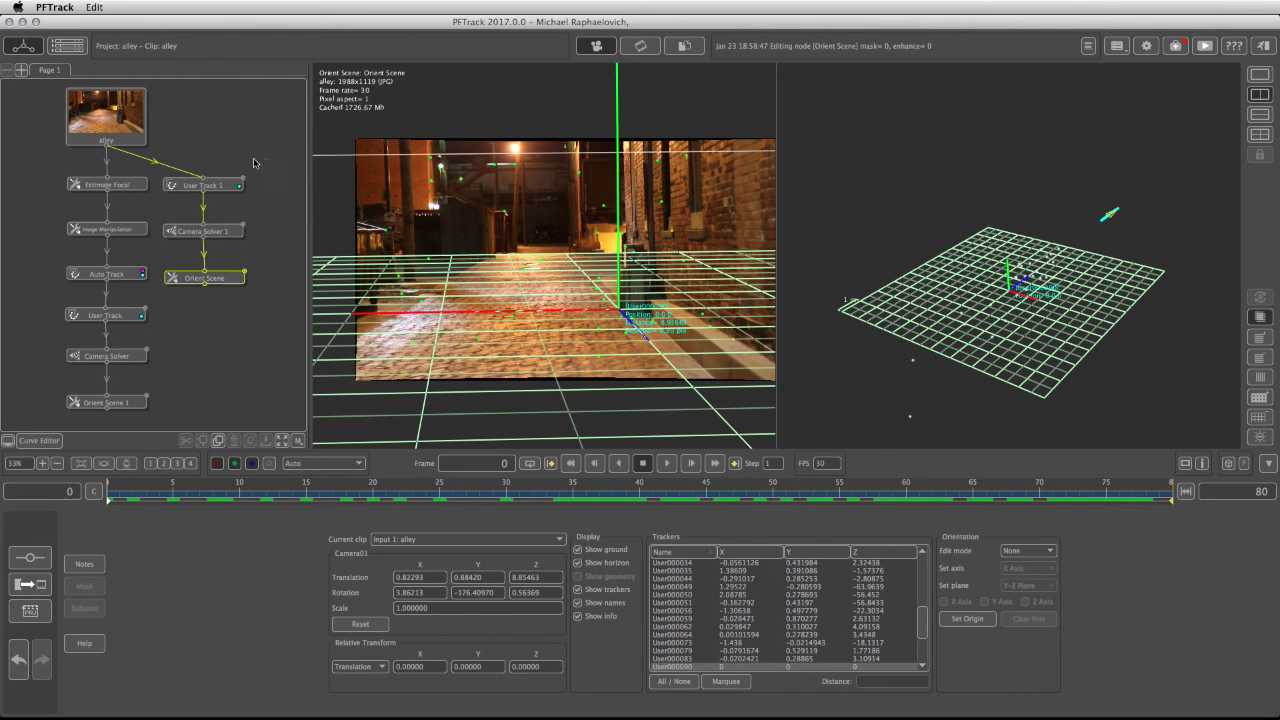
left_click_drag(36, 172, 75, 409)
left_click(213, 348)
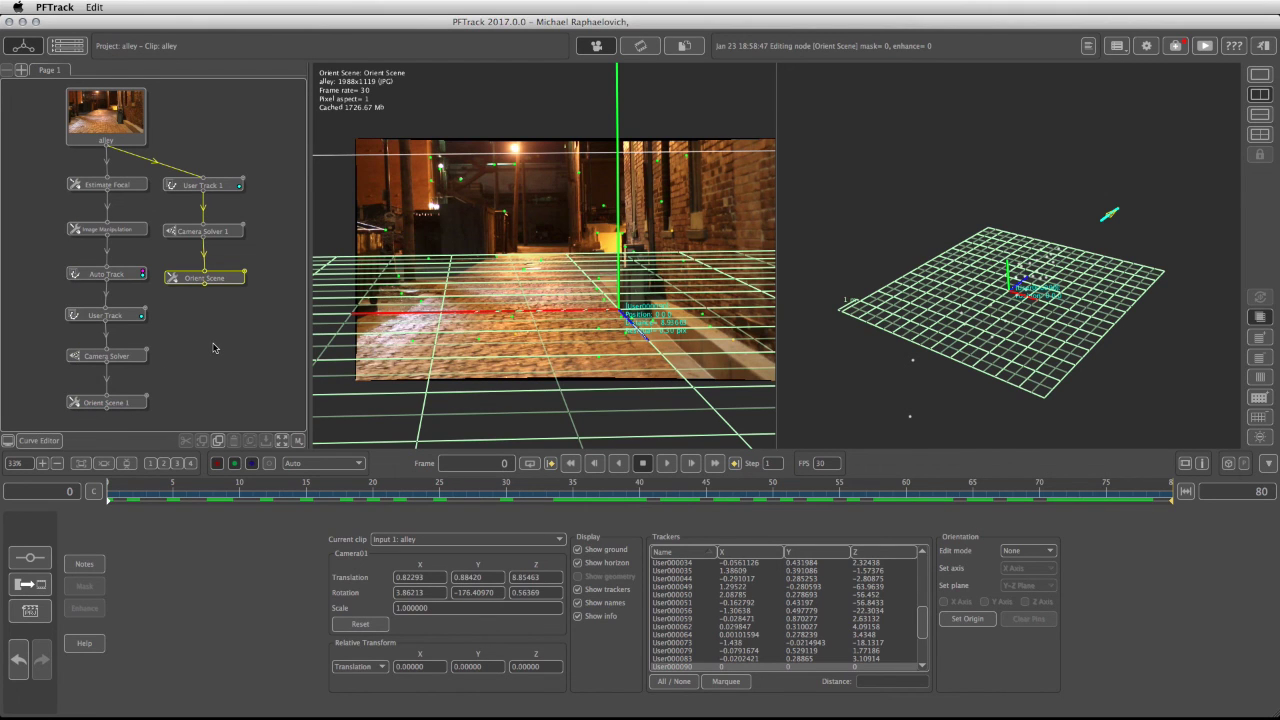